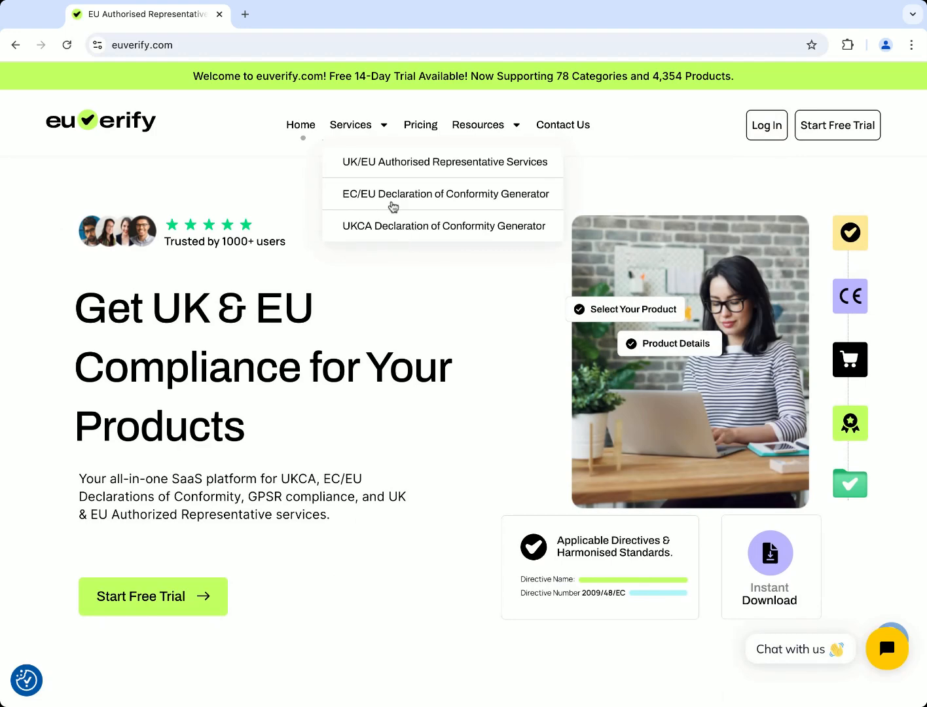
Open the EC/EU Declaration of Conformity Generator, choose Generate Now, and focus the product search
left_click(405, 194)
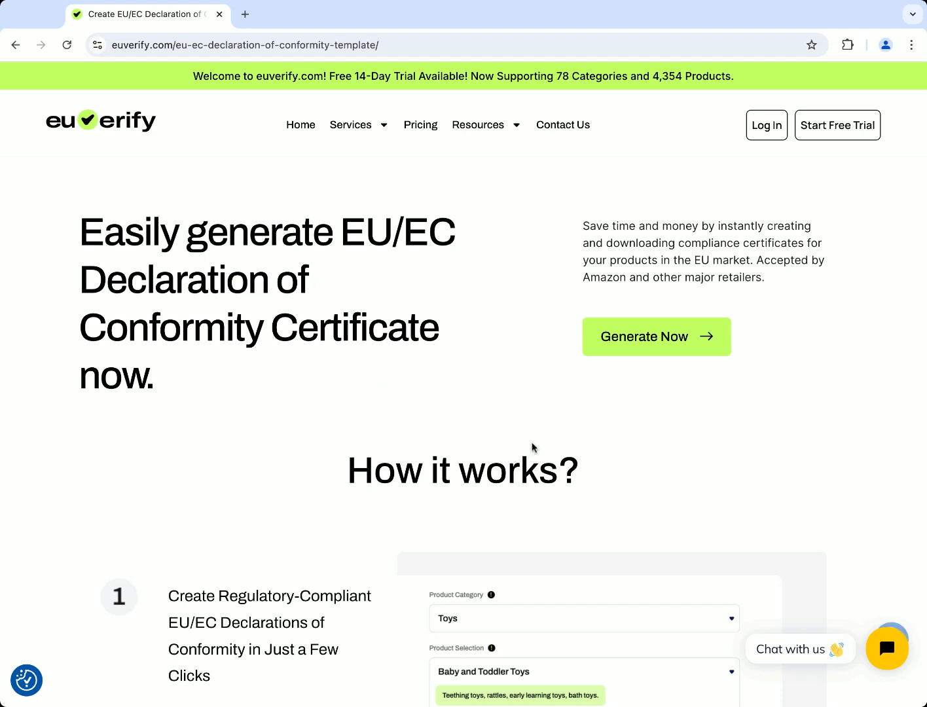
left_click(638, 341)
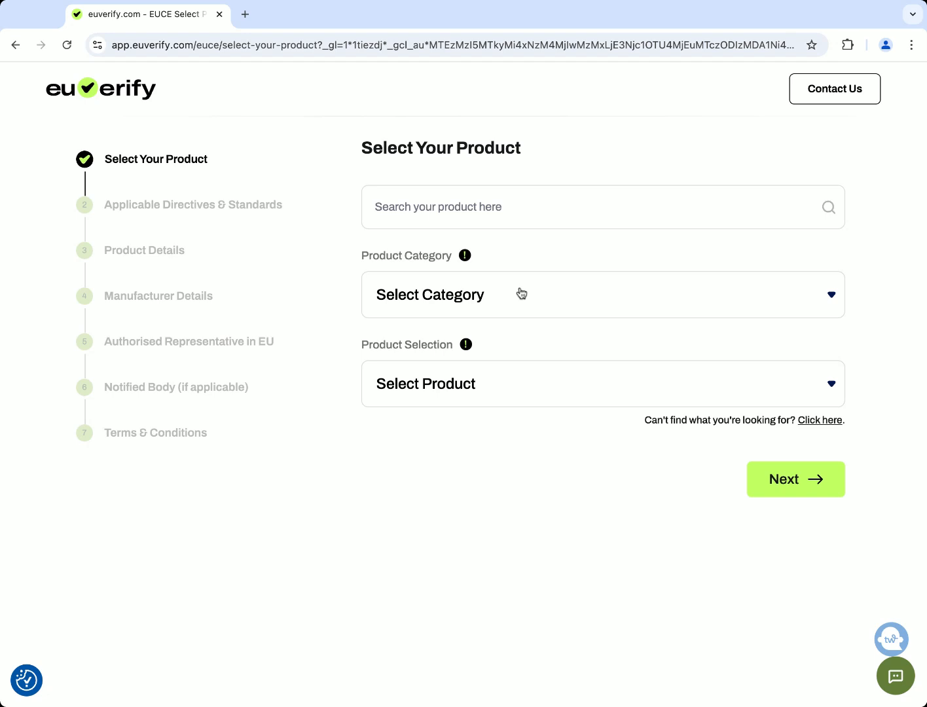
left_click(459, 206)
Search for 'puzzles' and select Games and Puzzles as the product
type("puzz")
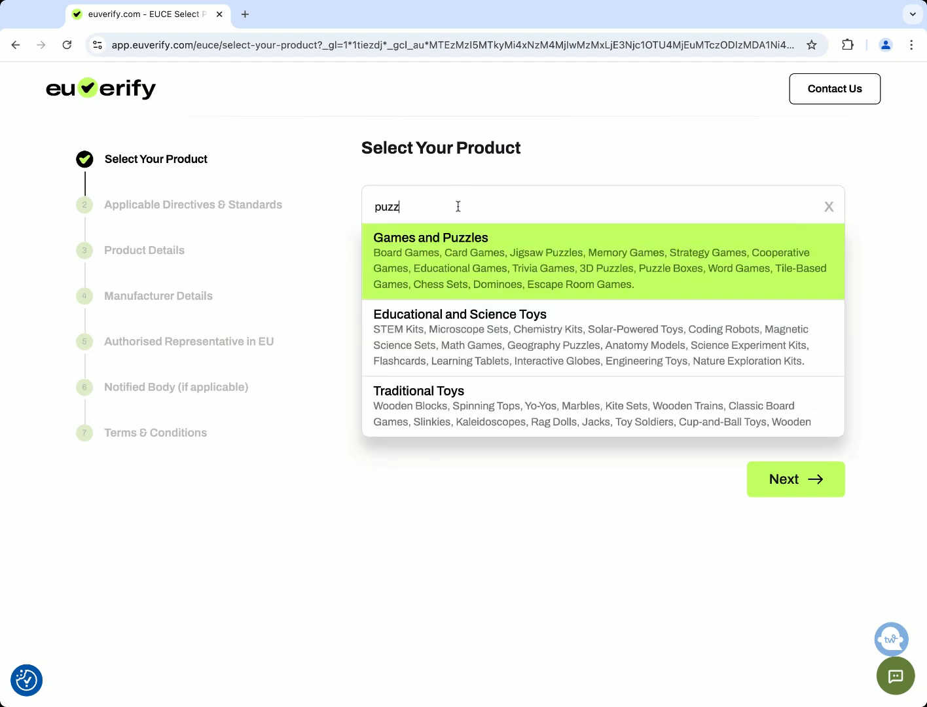
type("les")
scroll(539, 342, "down", 2)
scroll(542, 335, "up", 2)
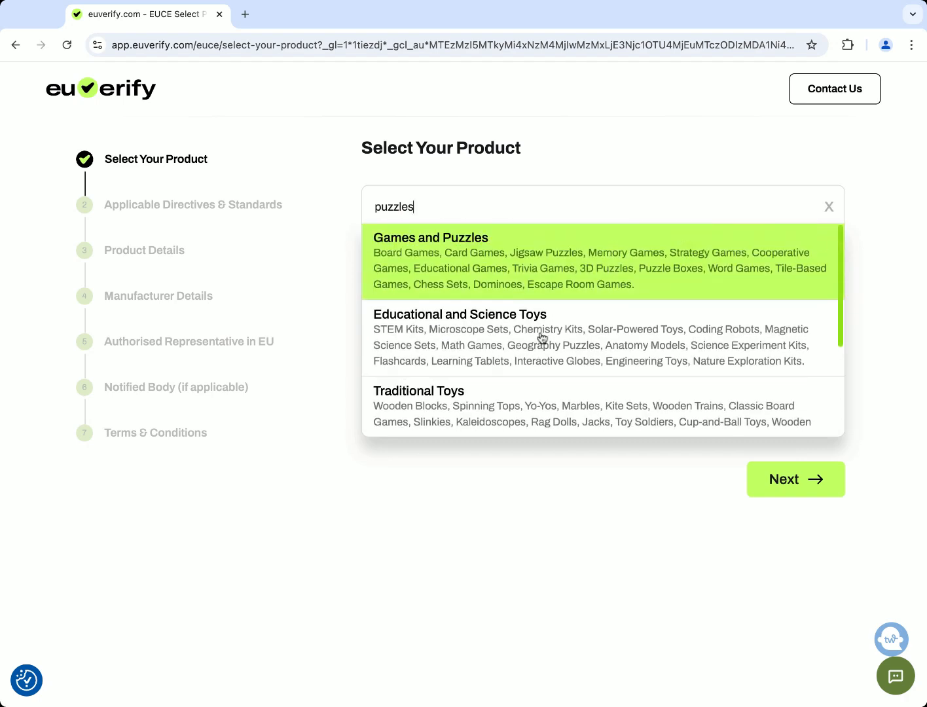
left_click(462, 266)
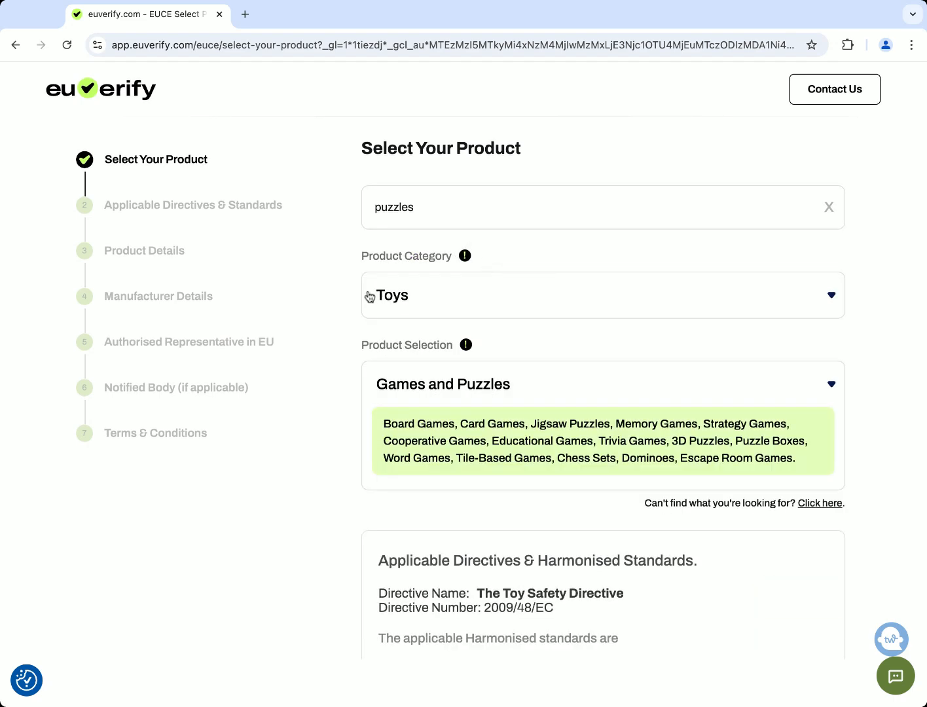
Review the Toy Safety Directive and its listed EN 71-2 and EN 71-3 standards
scroll(492, 301, "down", 5)
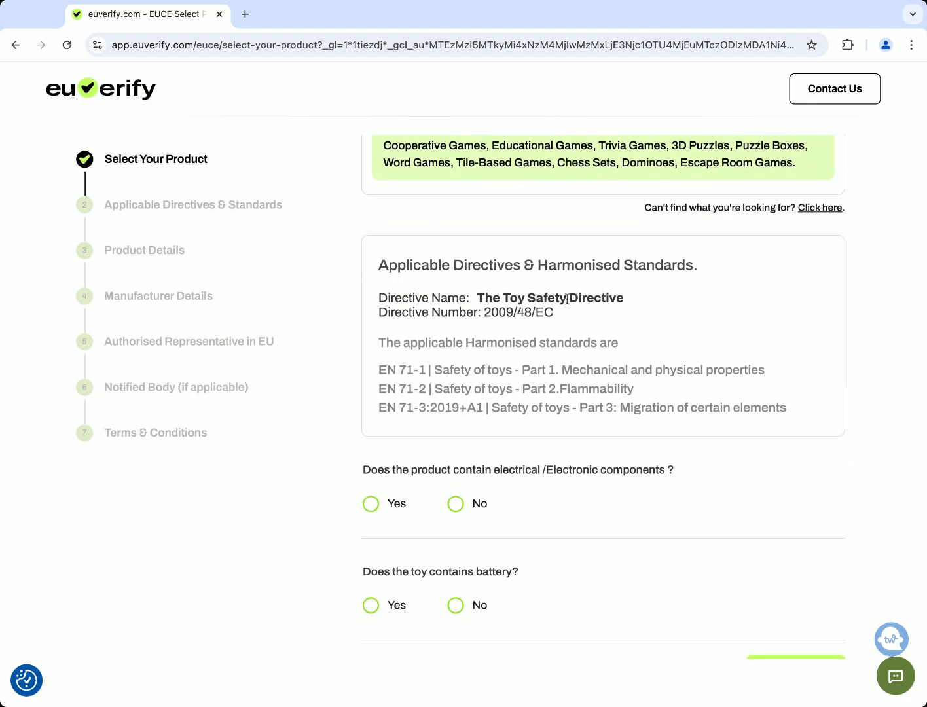
triple_click(631, 299)
left_click(603, 343)
left_click_drag(380, 370, 442, 390)
left_click_drag(378, 406, 769, 408)
left_click(733, 404)
scroll(634, 384, "down", 2)
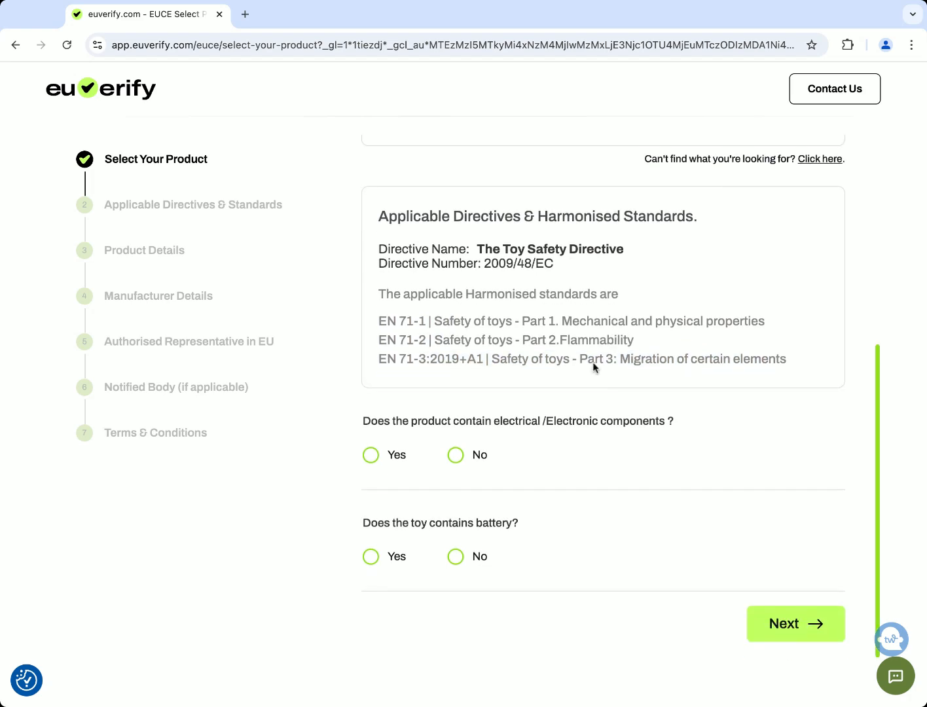
scroll(556, 332, "up", 3)
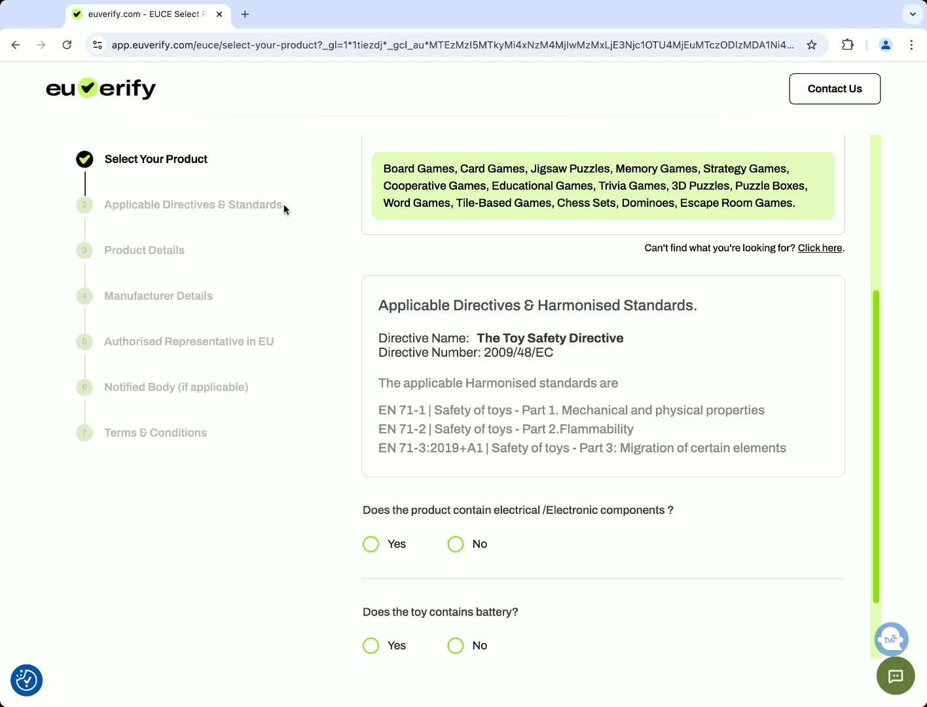
scroll(563, 362, "down", 3)
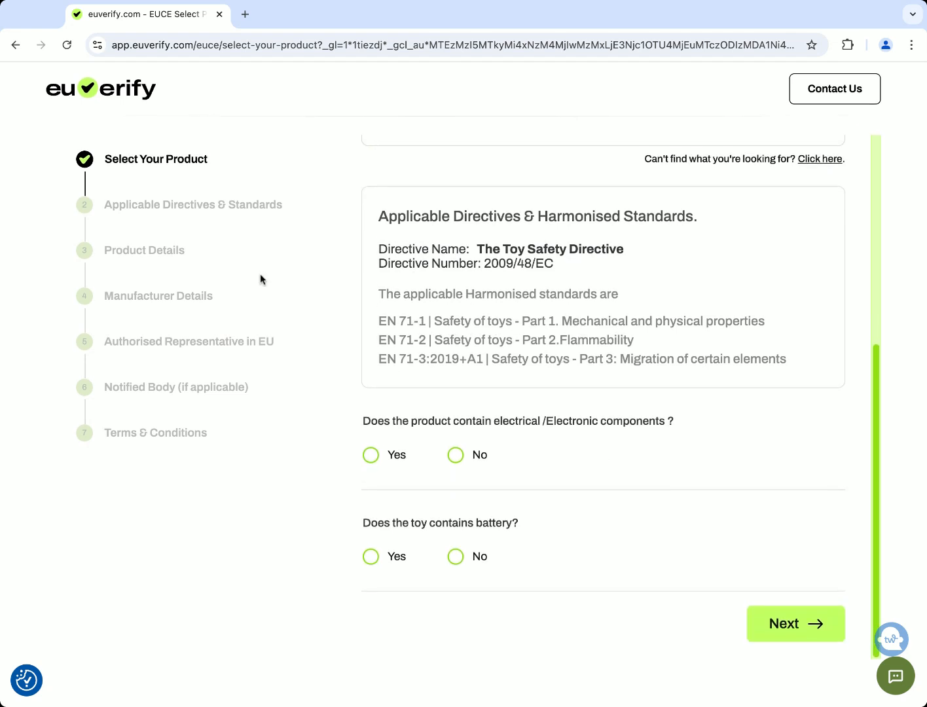
Answer No to both the electrical-components and the battery questions
triple_click(363, 425)
left_click(627, 451)
triple_click(364, 425)
left_click(619, 455)
left_click(456, 457)
triple_click(364, 524)
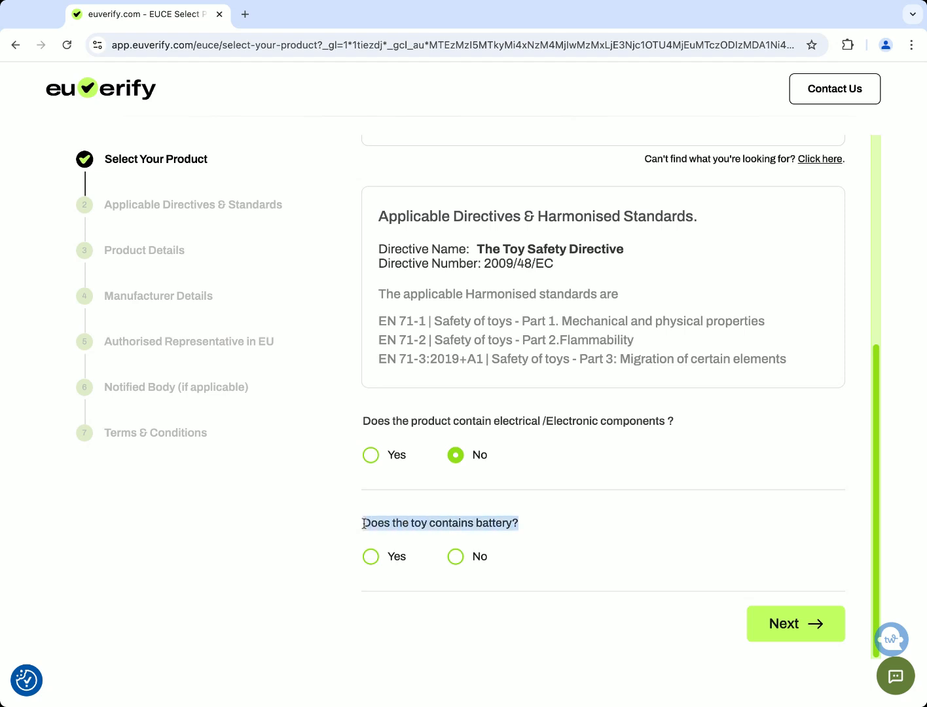
left_click(456, 556)
Check the answers and continue to the Applicable Directives & Standards step
scroll(568, 461, "up", 1)
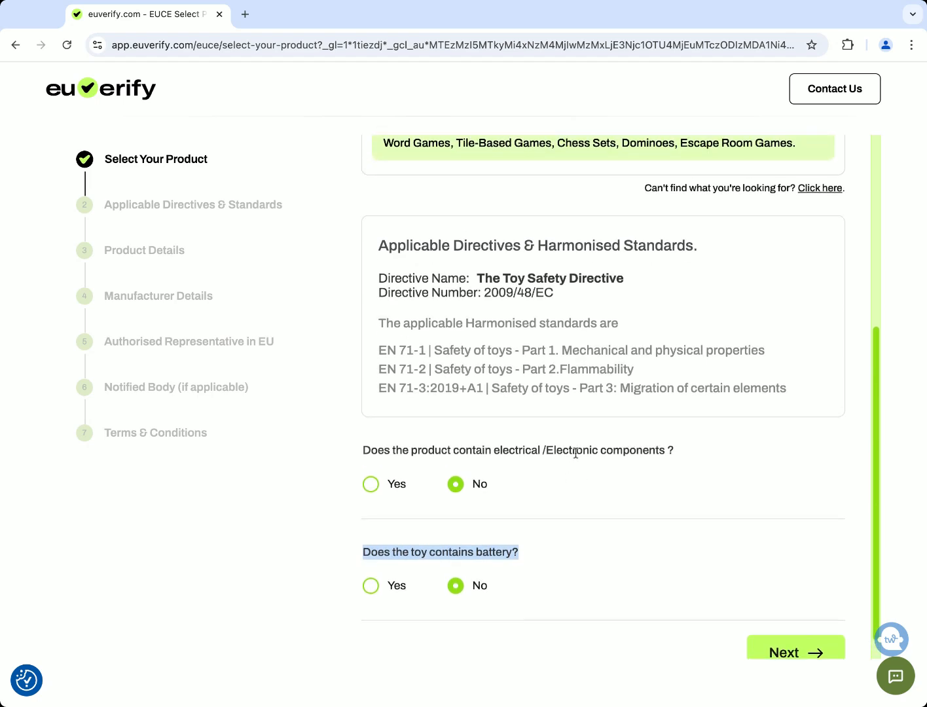
scroll(566, 455, "up", 3)
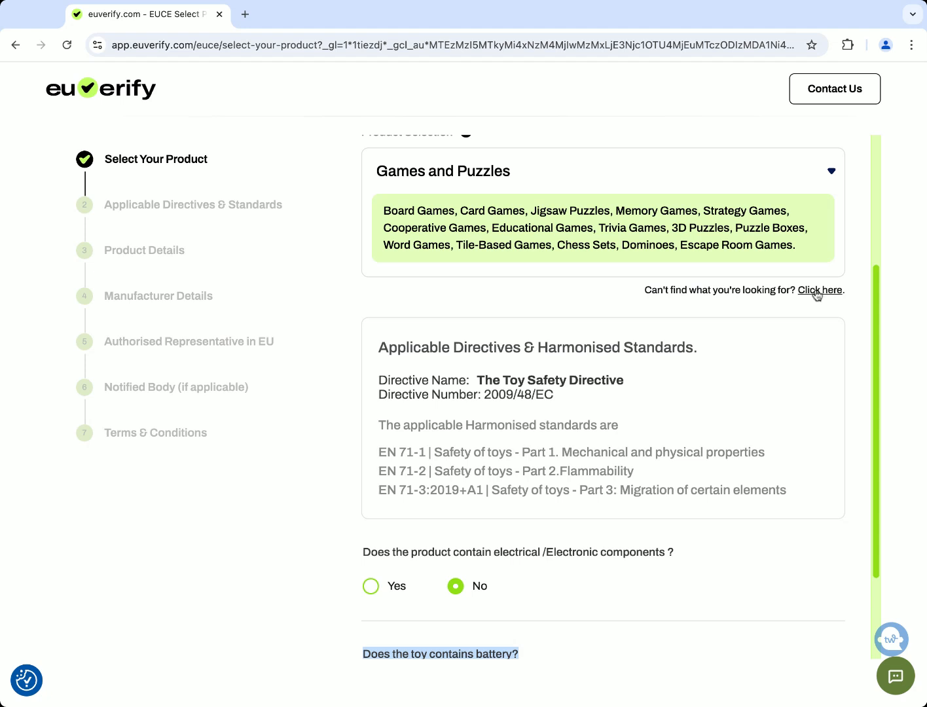
scroll(792, 304, "down", 1)
scroll(791, 300, "down", 3)
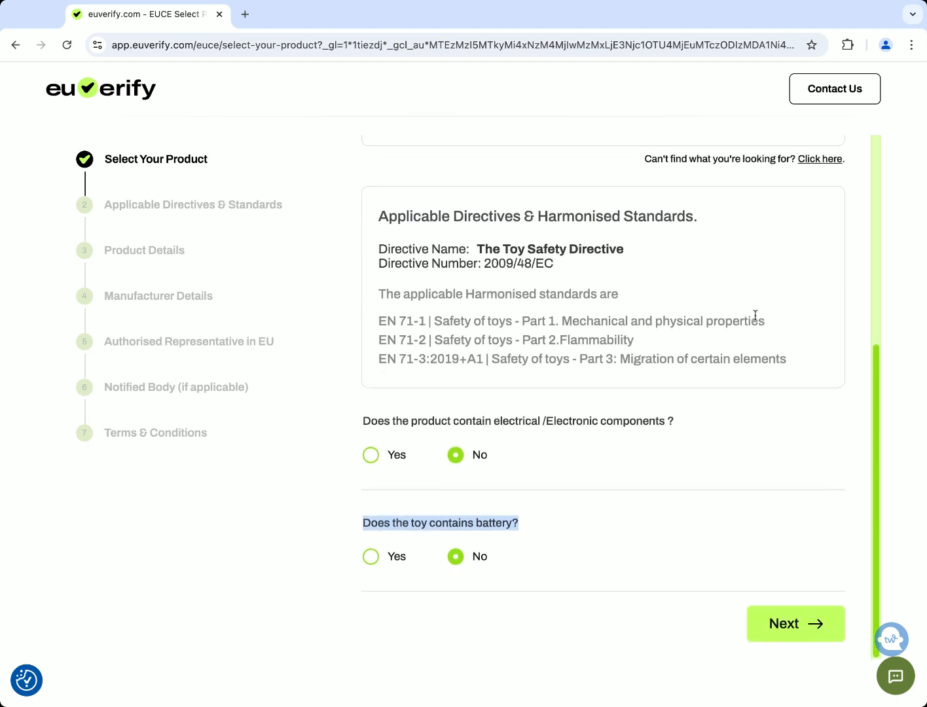
left_click(784, 626)
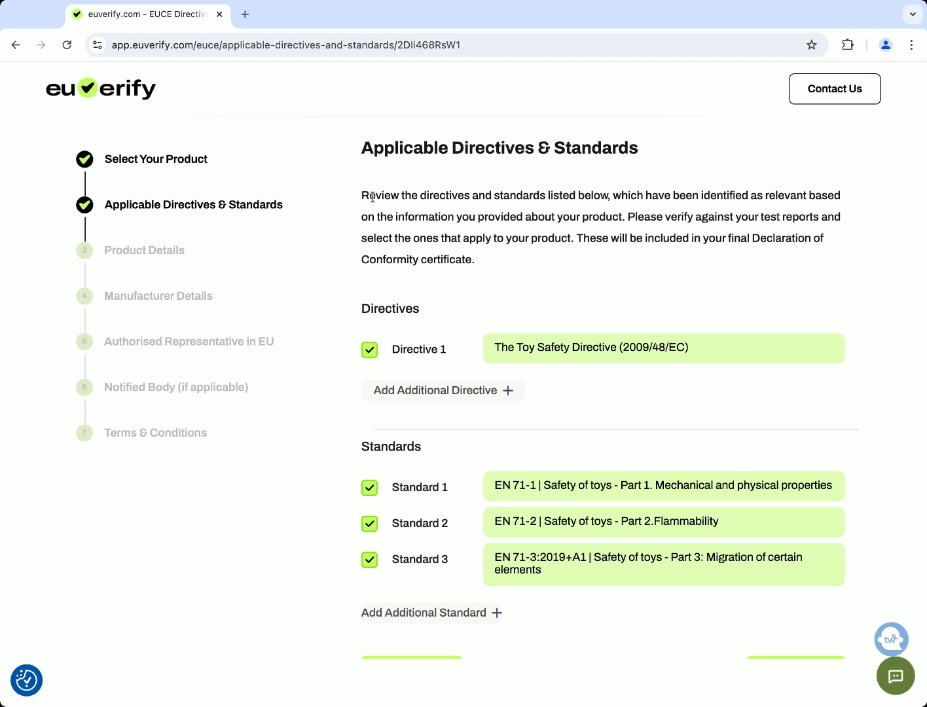
Add a second directive row set to Energy Efficiency Directive (2012/27/EU)
left_click_drag(362, 195, 476, 260)
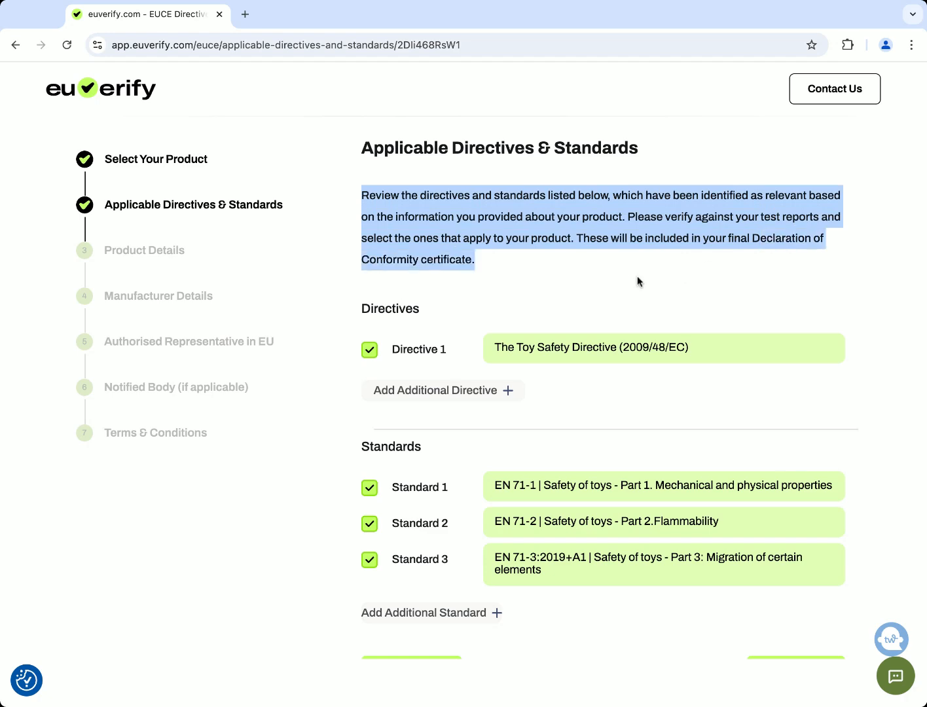
scroll(637, 277, "down", 2)
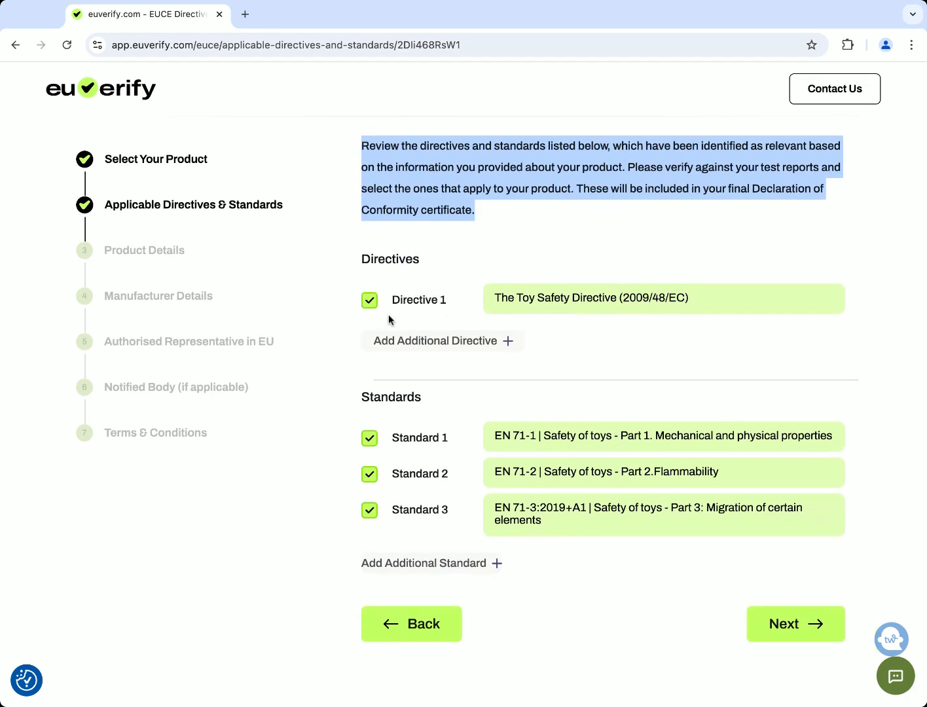
left_click(507, 341)
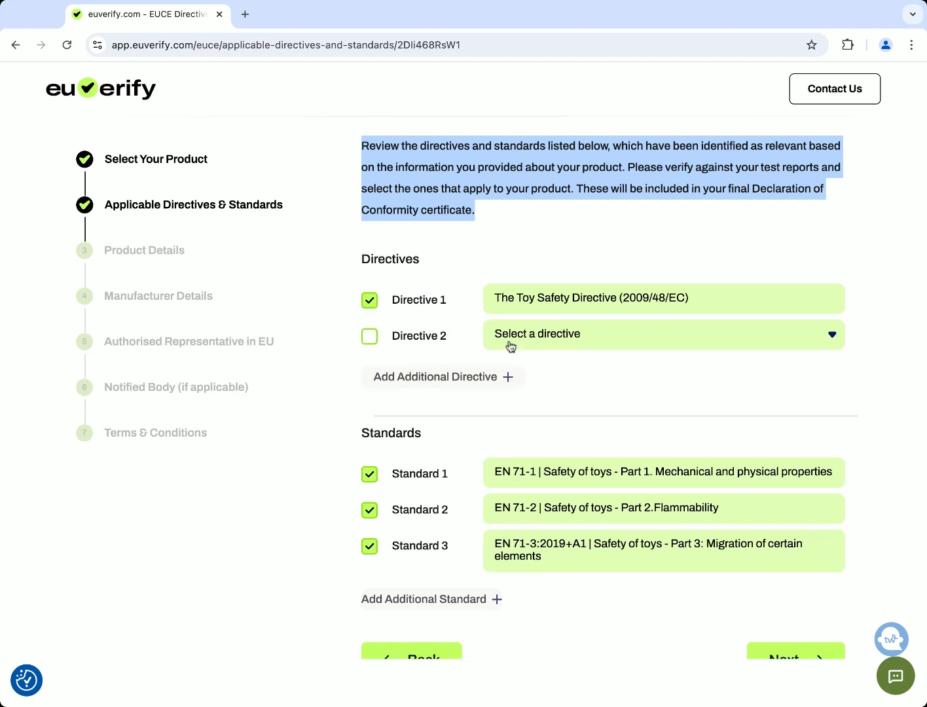
left_click(370, 338)
left_click(671, 343)
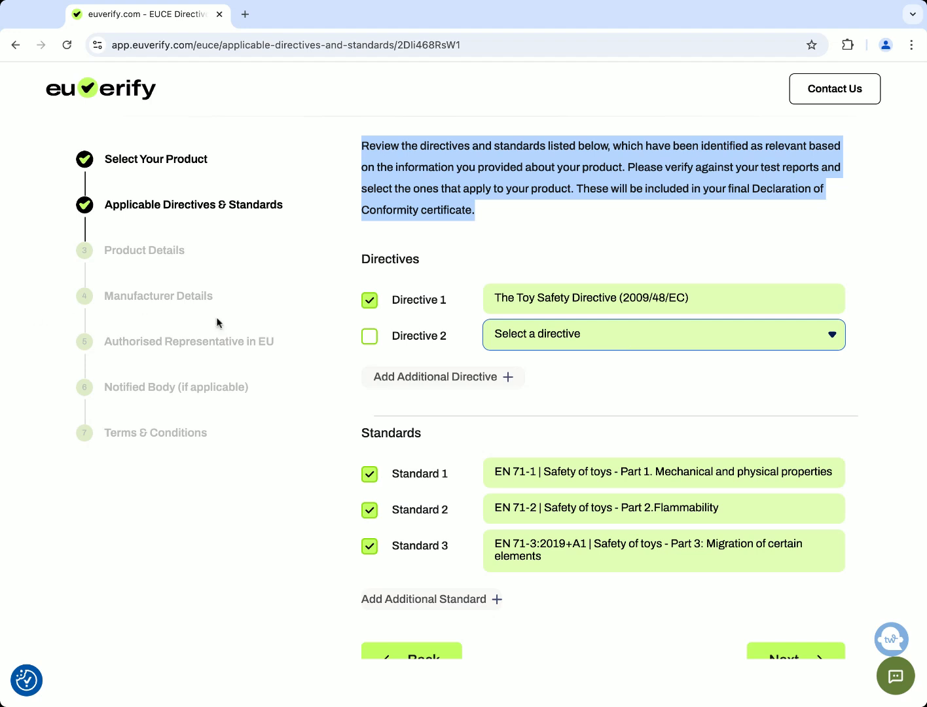
scroll(553, 369, "down", 1)
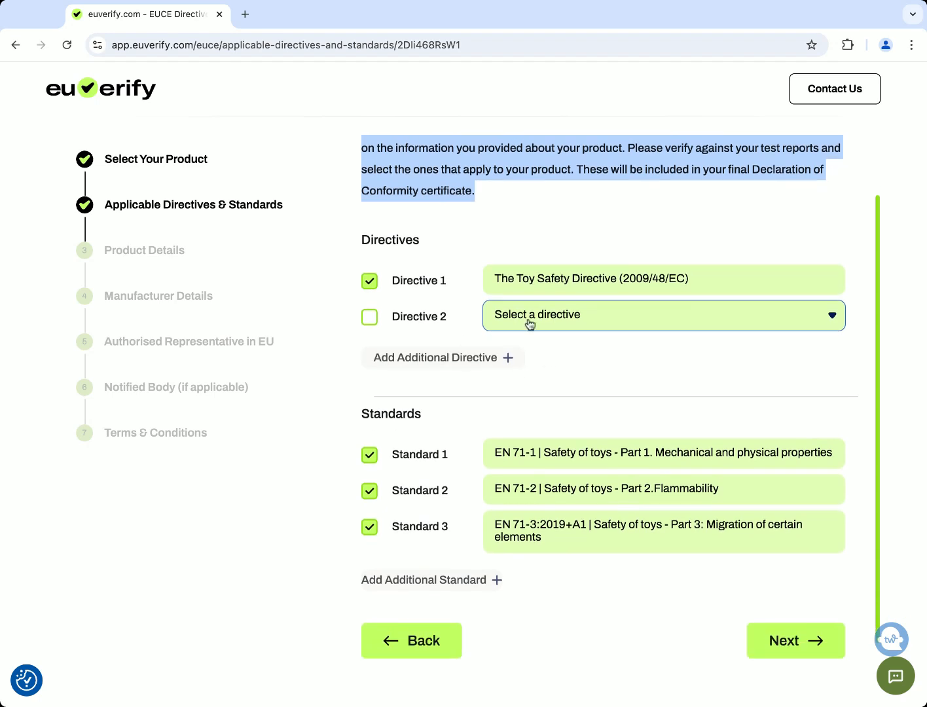
left_click(530, 324)
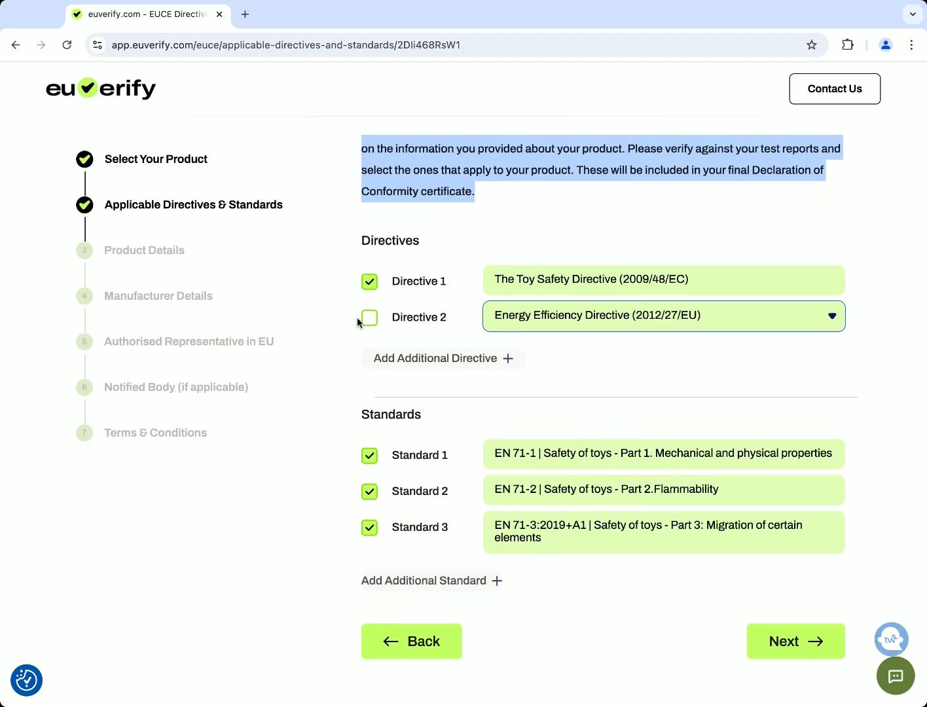
Leave the second directive unticked and continue to Product Details
left_click(370, 319)
scroll(369, 321, "down", 1)
left_click(369, 320)
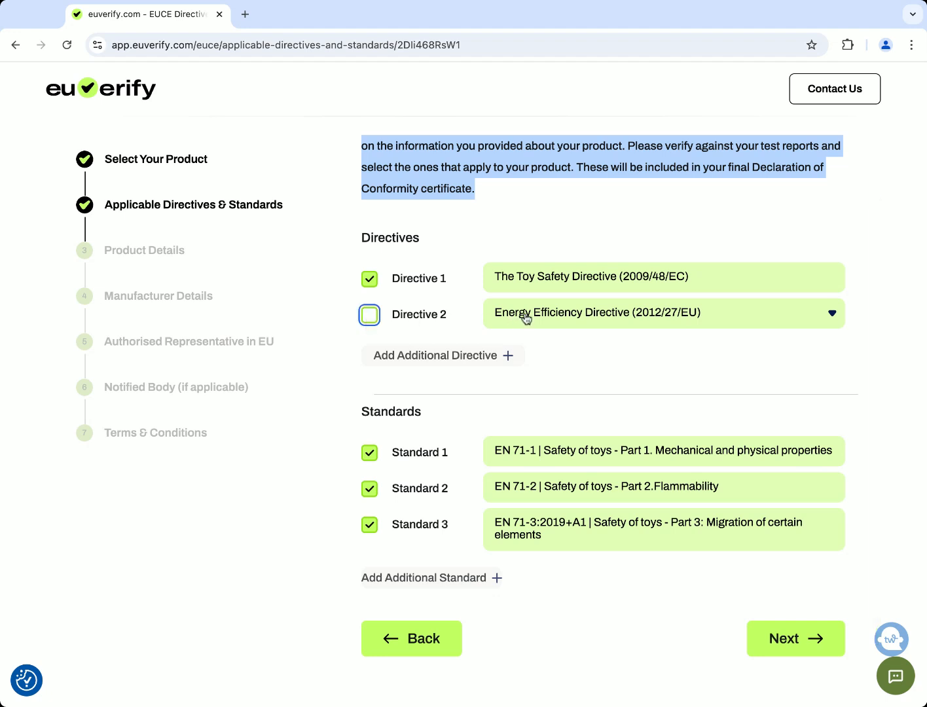
scroll(572, 352, "down", 1)
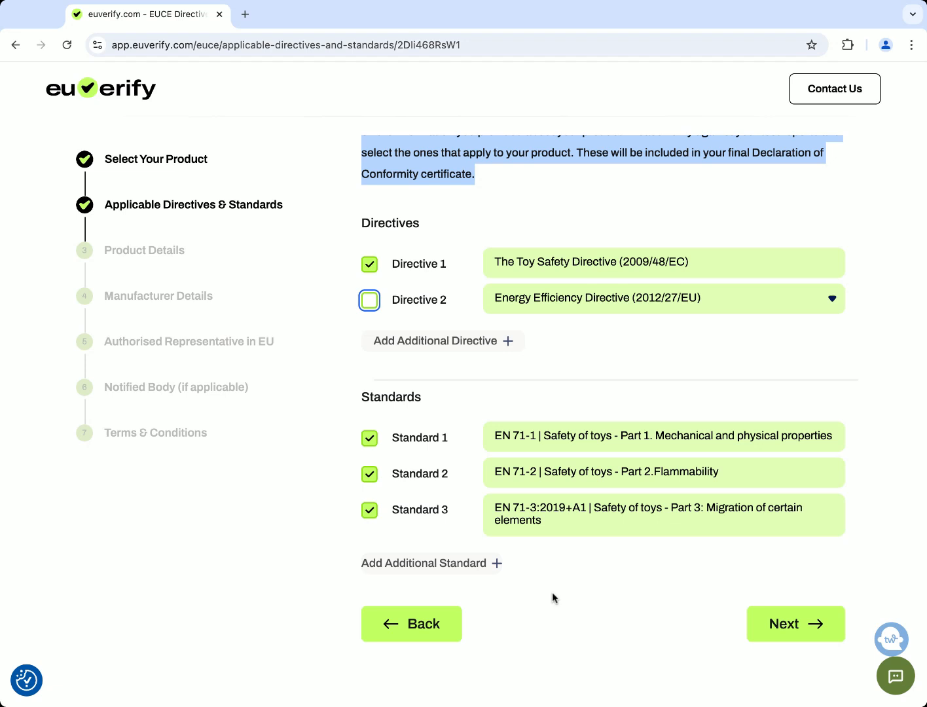
left_click(795, 625)
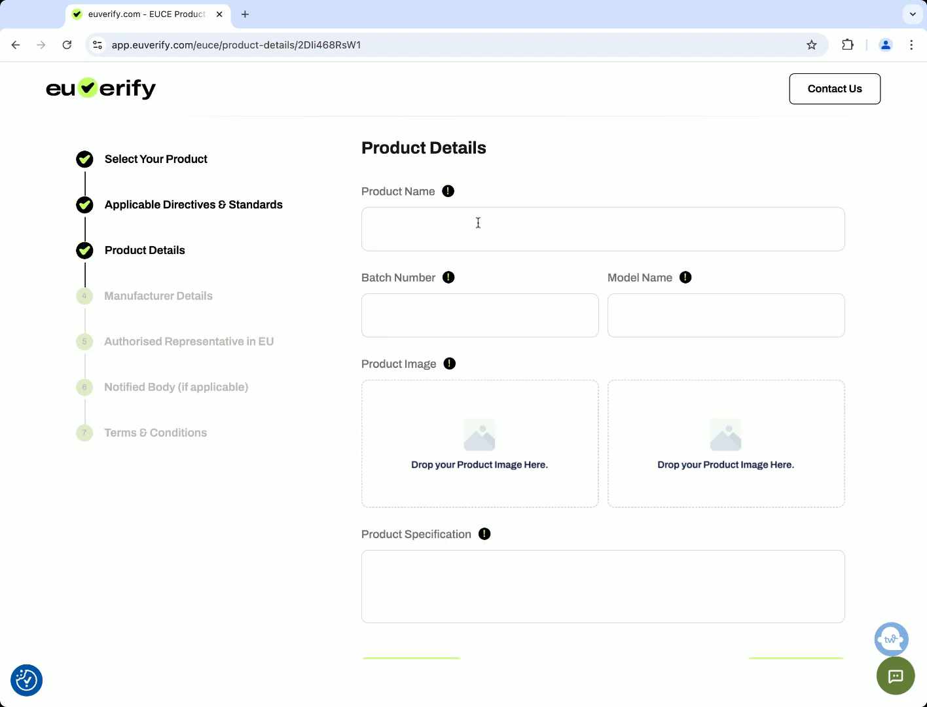
Enter product name Toycastle Spelling Games, batch number Nov2024 and model name Green
left_click(475, 222)
type("Toycastle Spelling Games")
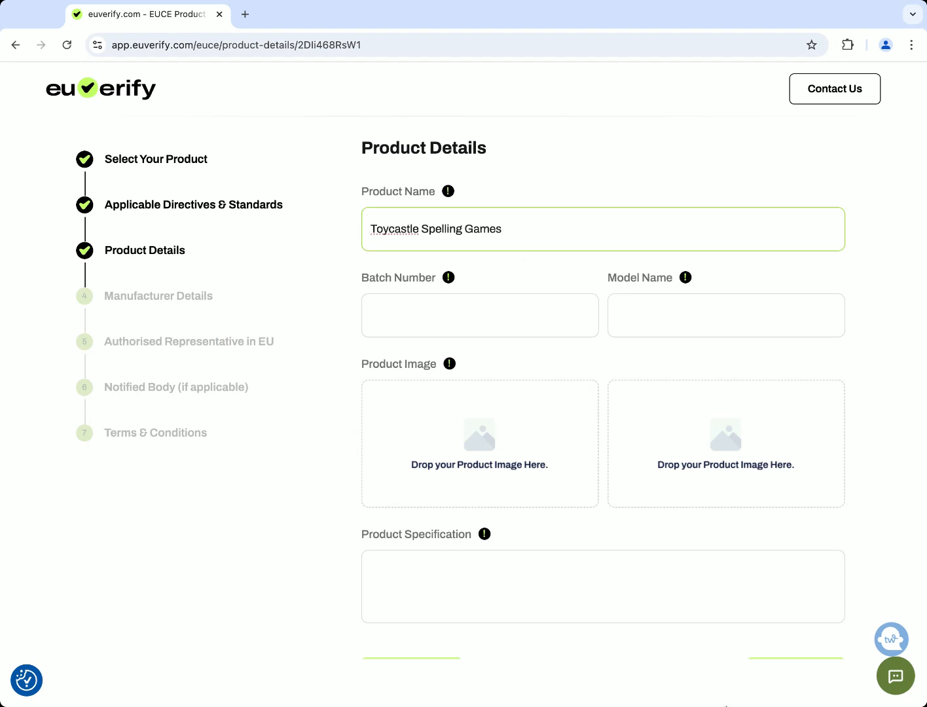
left_click(726, 706)
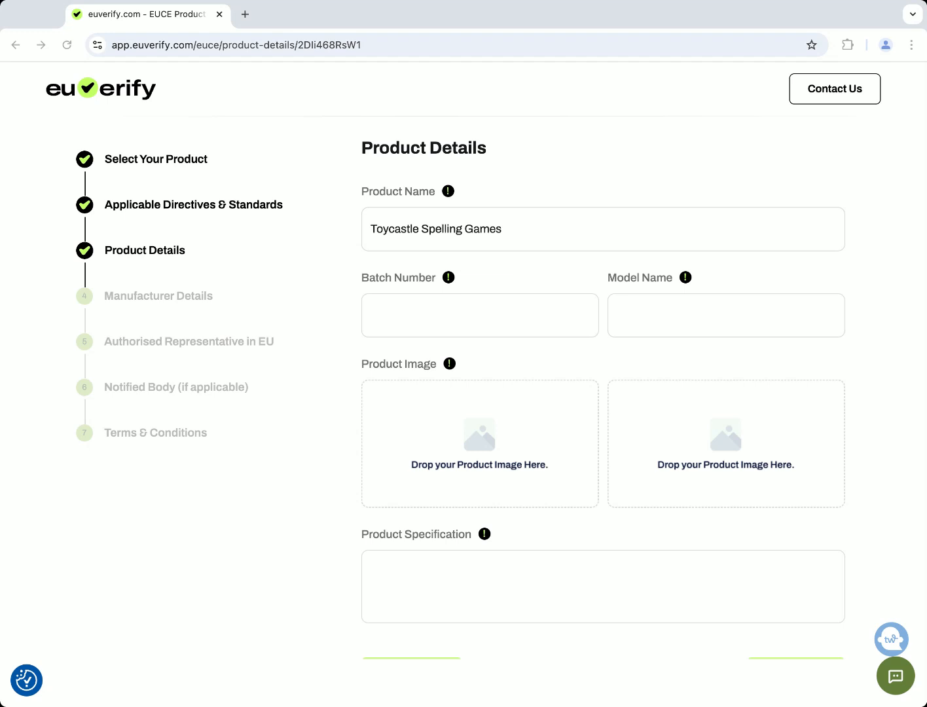
left_click(395, 310)
type("Nov2024")
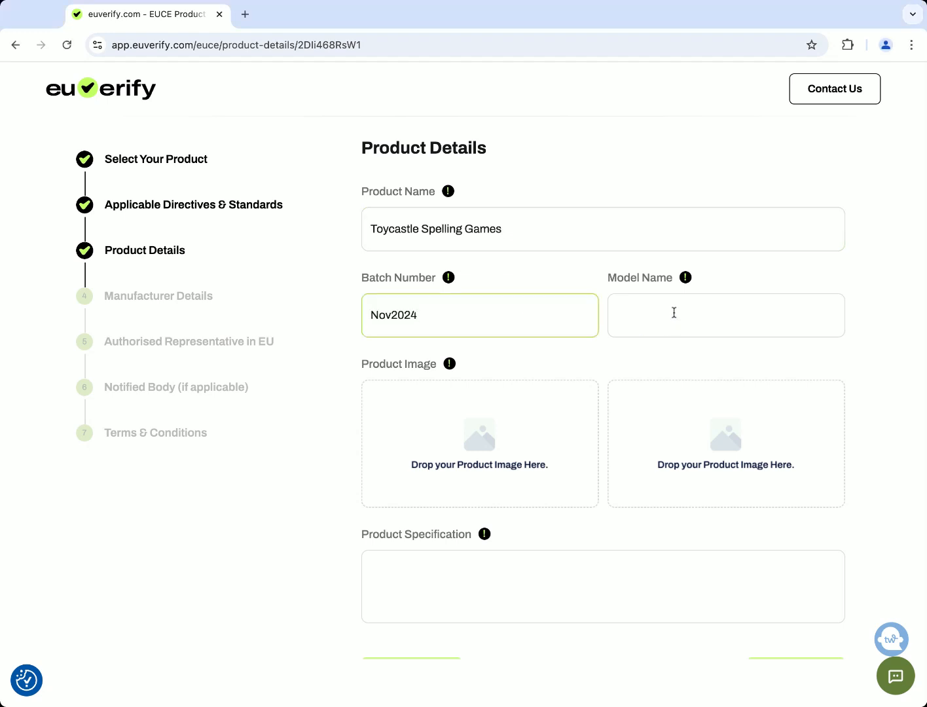
left_click(731, 706)
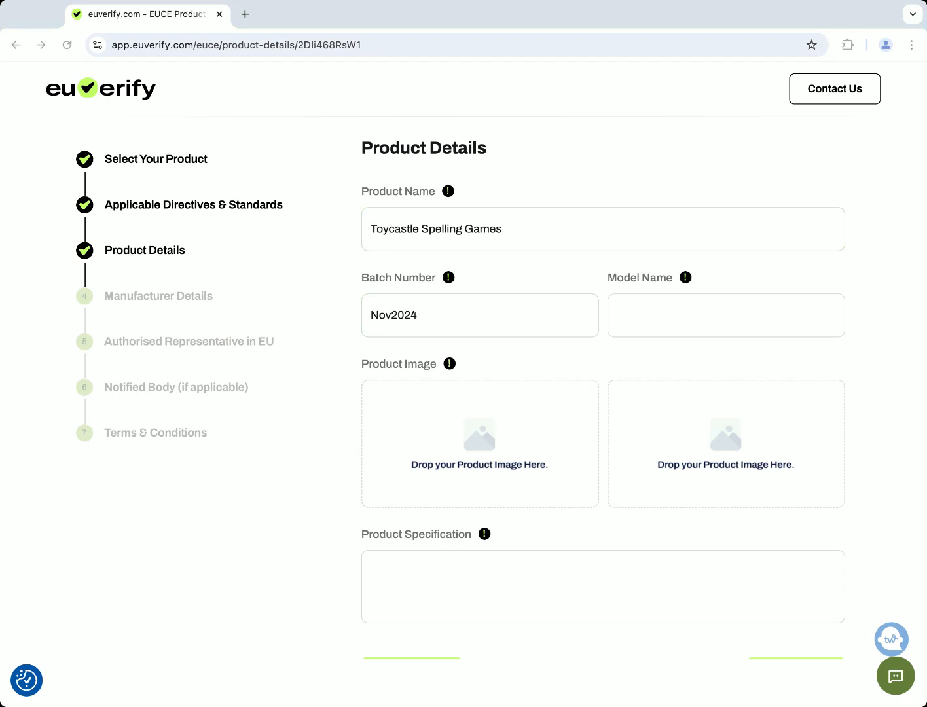
left_click(656, 317)
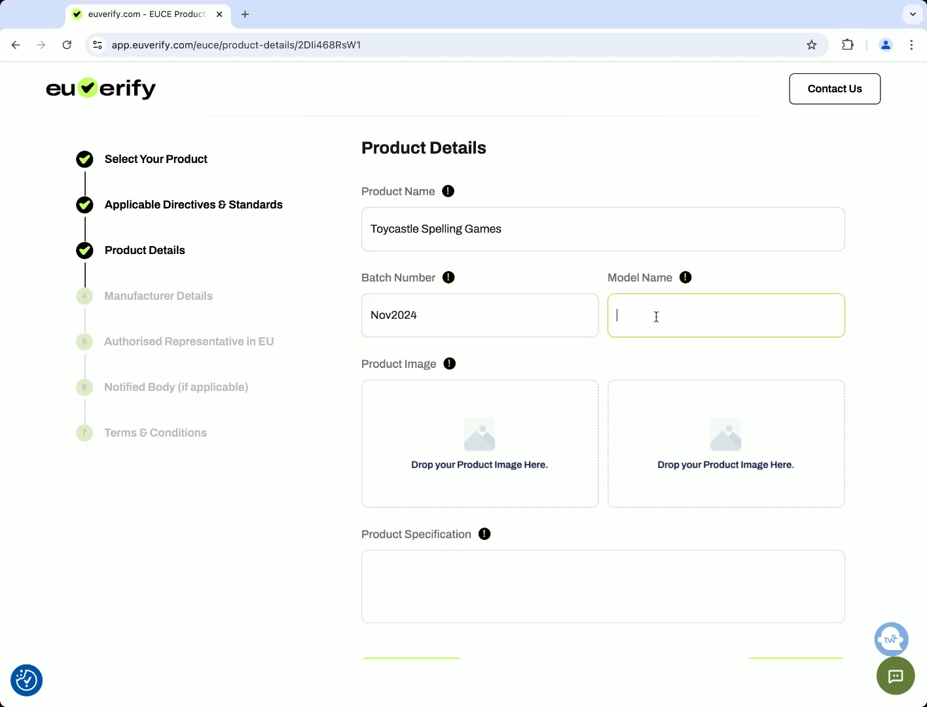
type("Green")
scroll(608, 371, "down", 2)
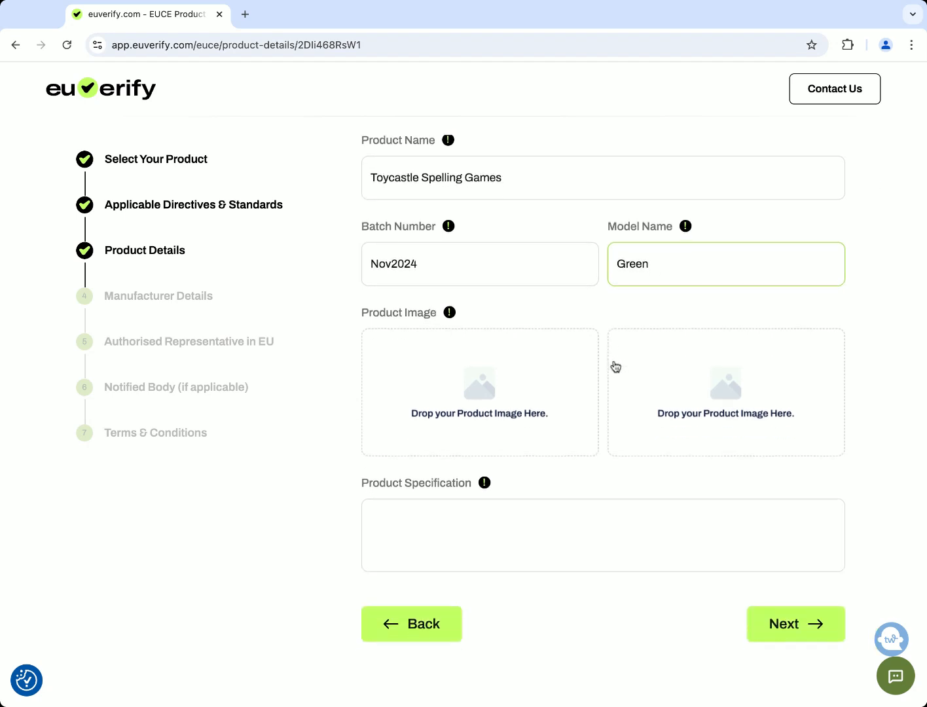
Open the Product Image file picker, cancelling the first attempt and reopening it
left_click(483, 388)
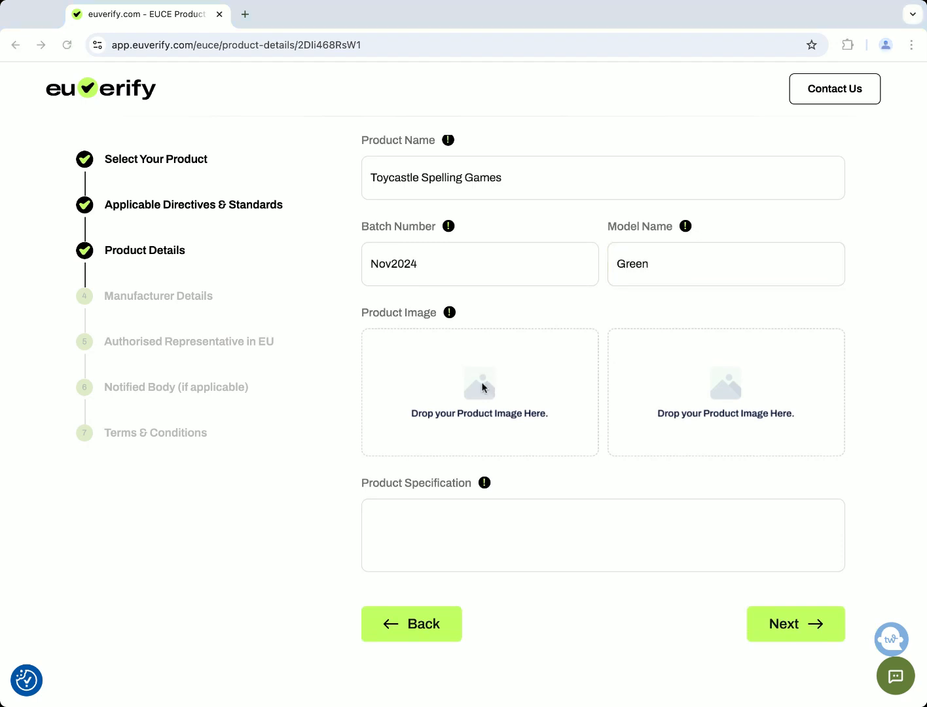
left_click(699, 436)
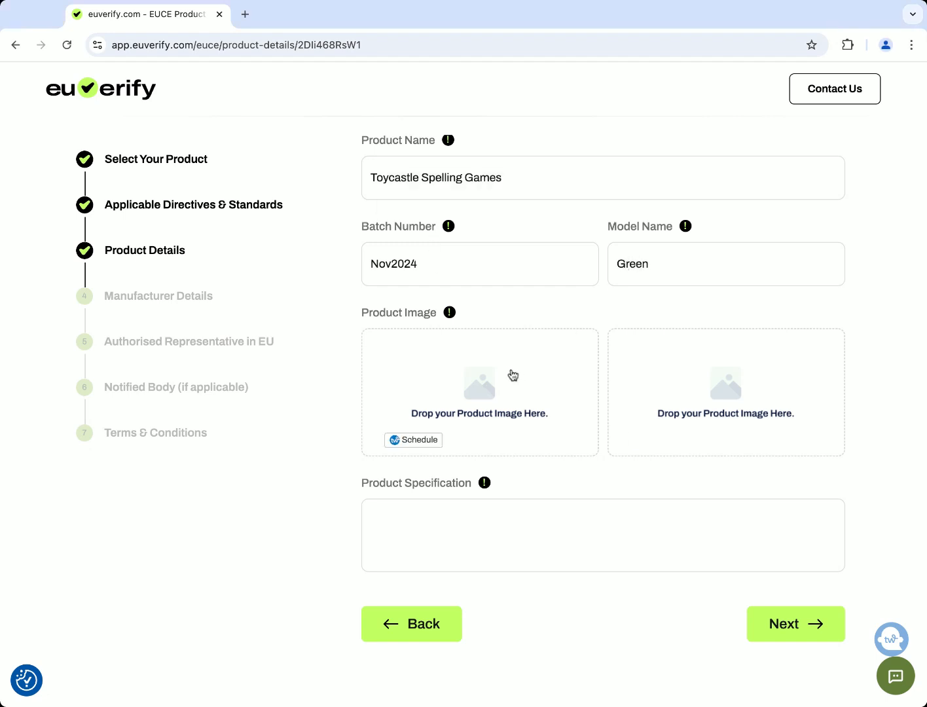
left_click(482, 387)
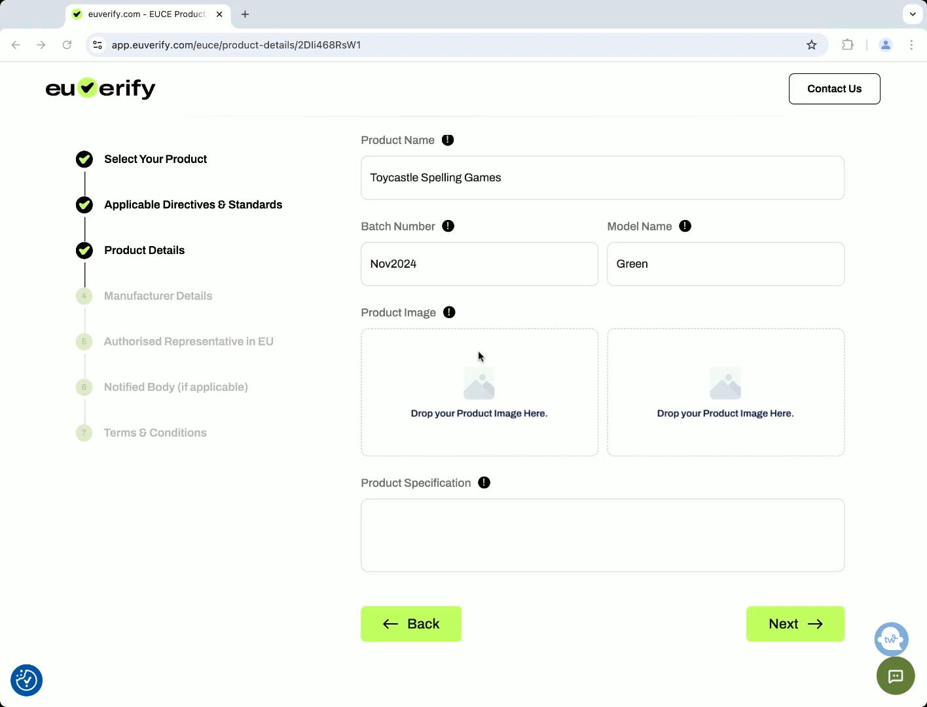
Add the Spelling Games box front and back photos as product images
double_click(478, 351)
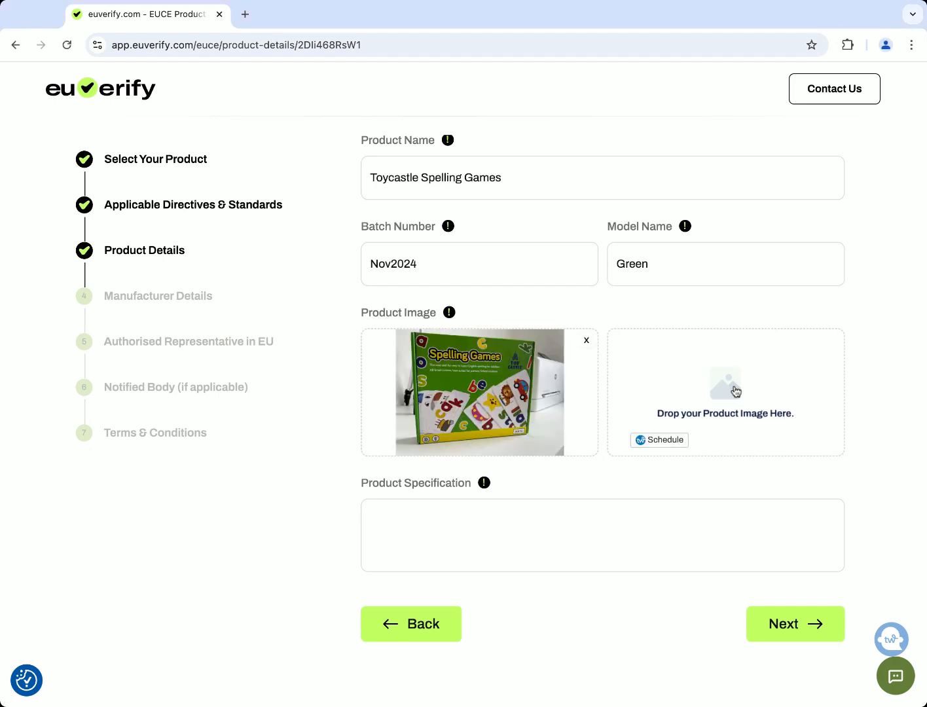
left_click(733, 388)
double_click(718, 391)
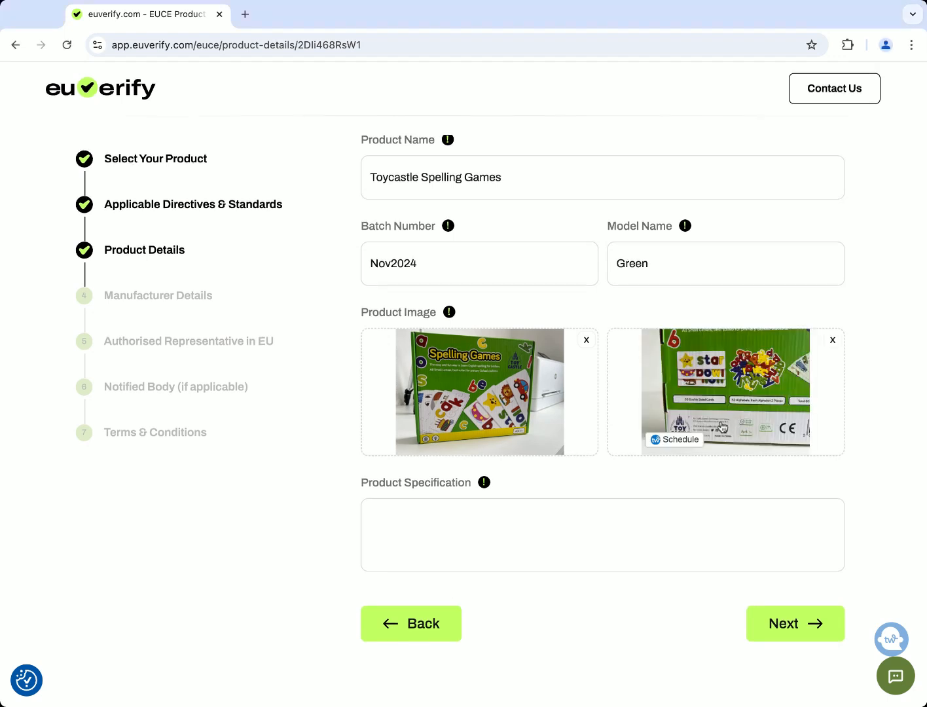
scroll(635, 437, "down", 1)
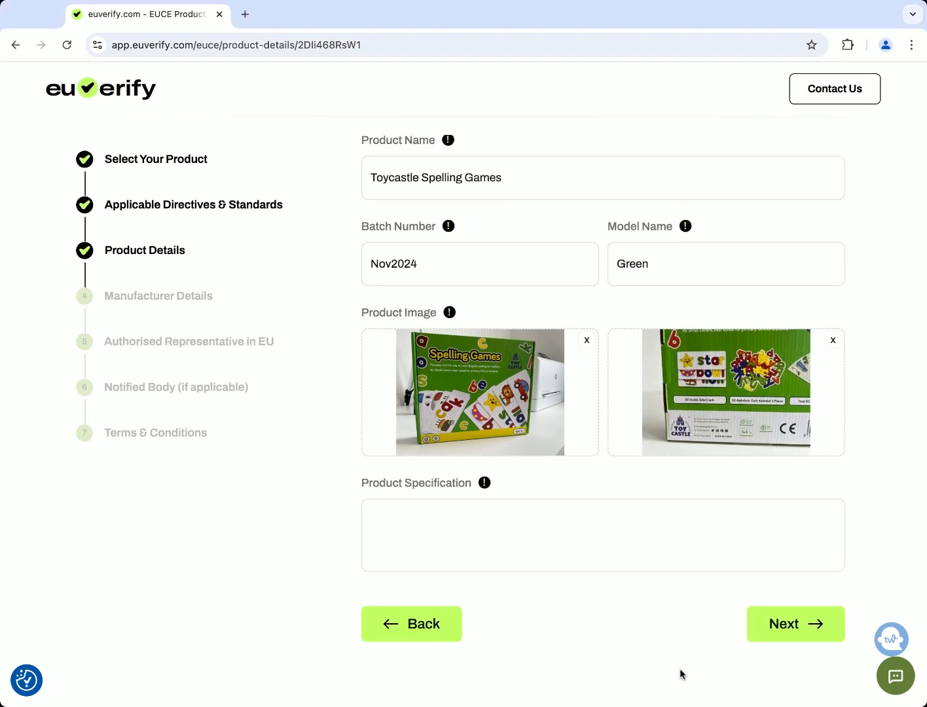
left_click(688, 705)
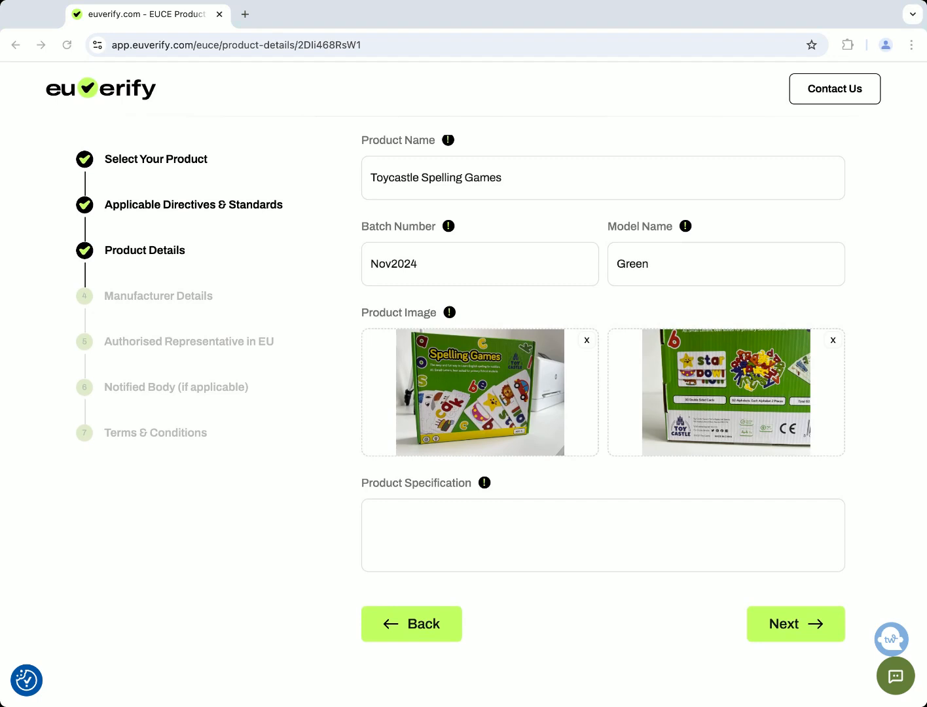
Paste the product description into Product Specification and continue to Manufacturer Details
left_click(440, 517)
type("81 Pieces Spelling Game Toys for 3-8 years old boys girls. 52 wooden letter blocks, 28 double-sided word flash cards for first words. Includes a storage bag for easy tidy up. Learning Resources and word cards for children age 4.")
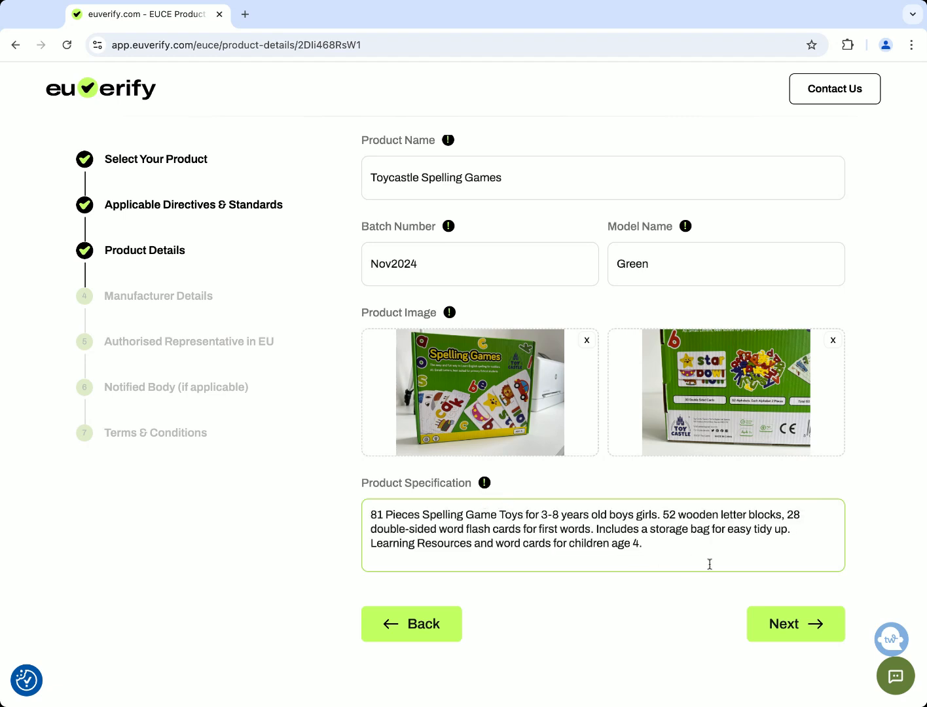
left_click(802, 624)
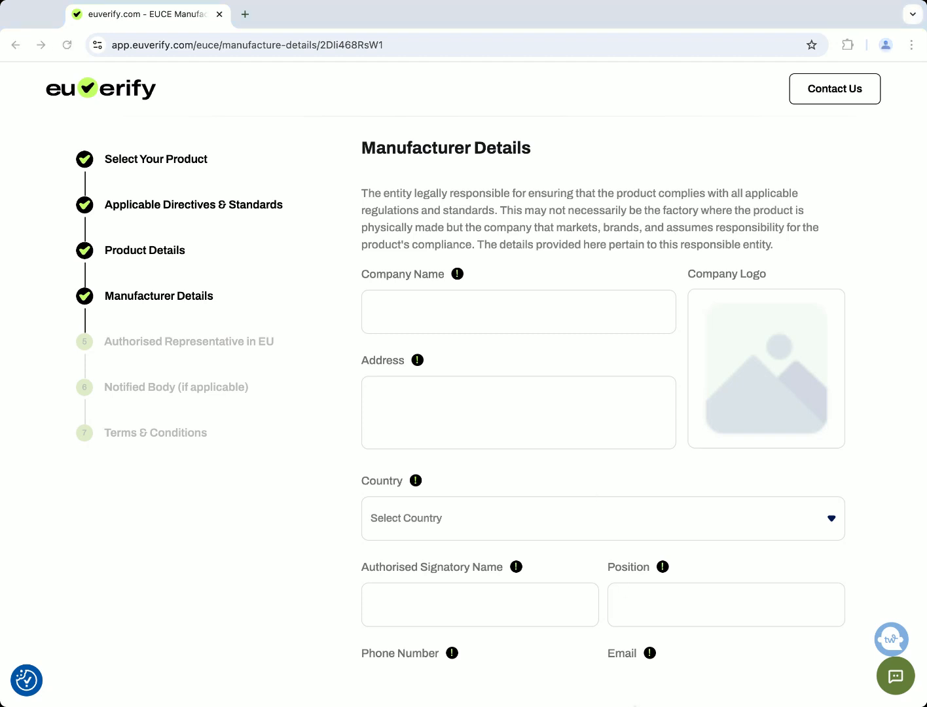
Set the company name to Toycastle Ltd and upload the company logo
left_click(406, 303)
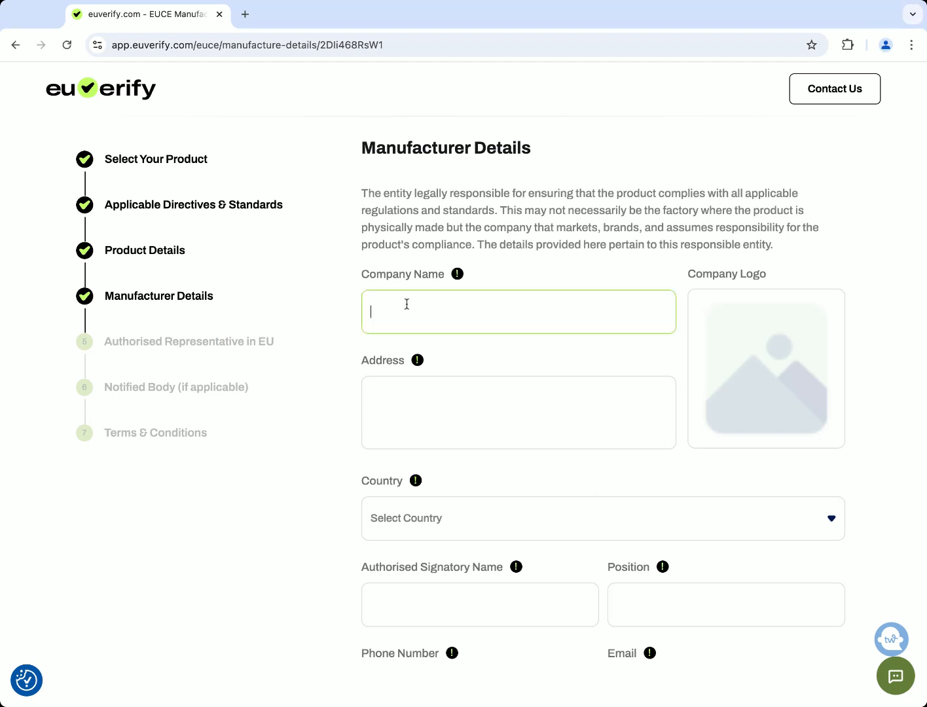
left_click(452, 341)
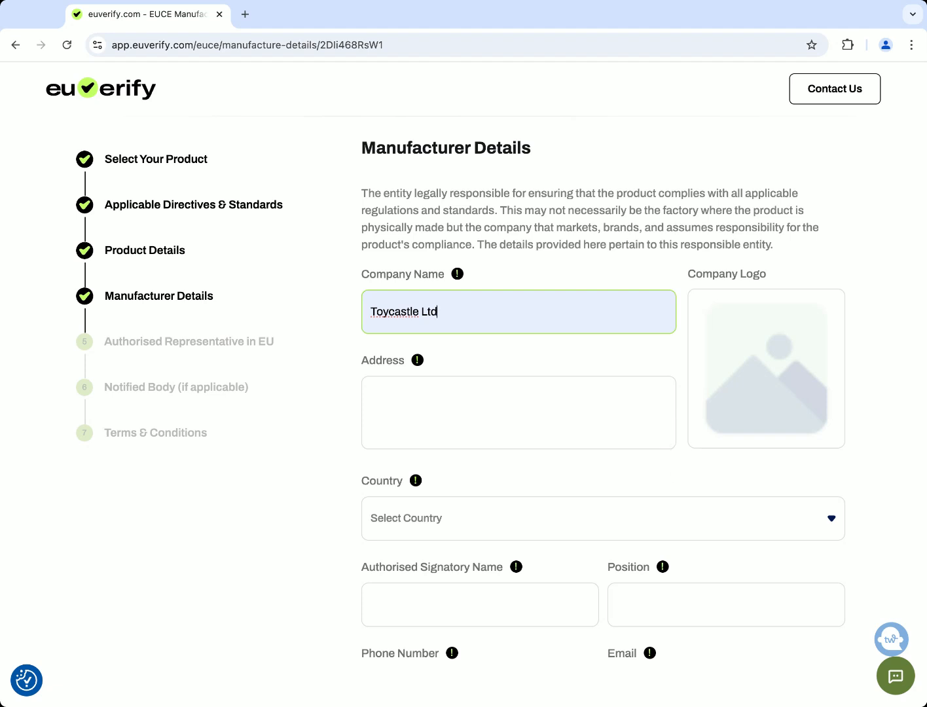
key("super+Tab")
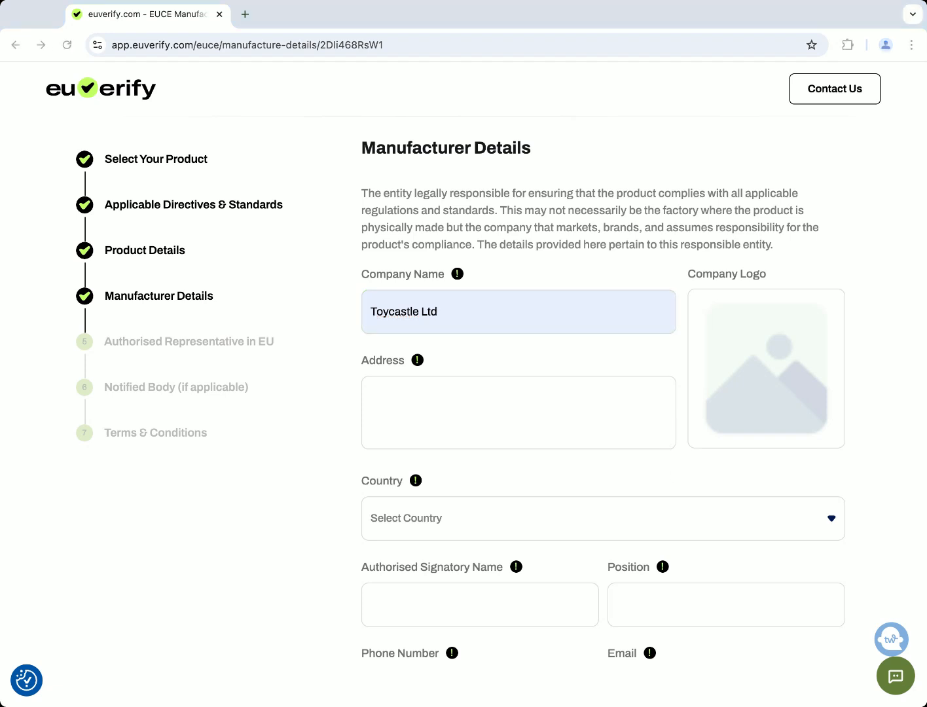
key("super+Tab")
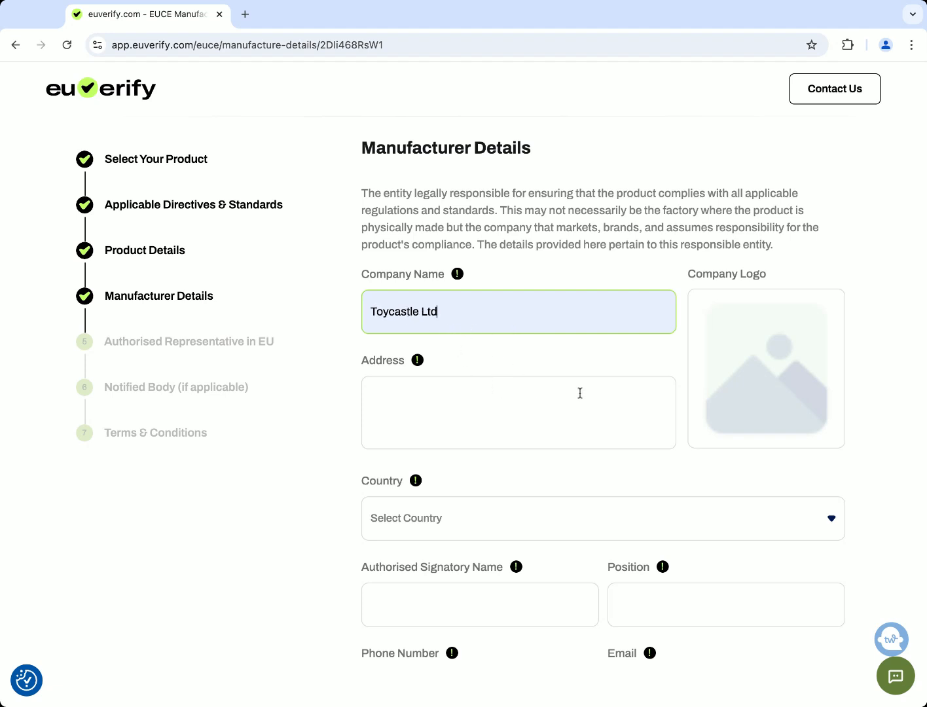
left_click(783, 374)
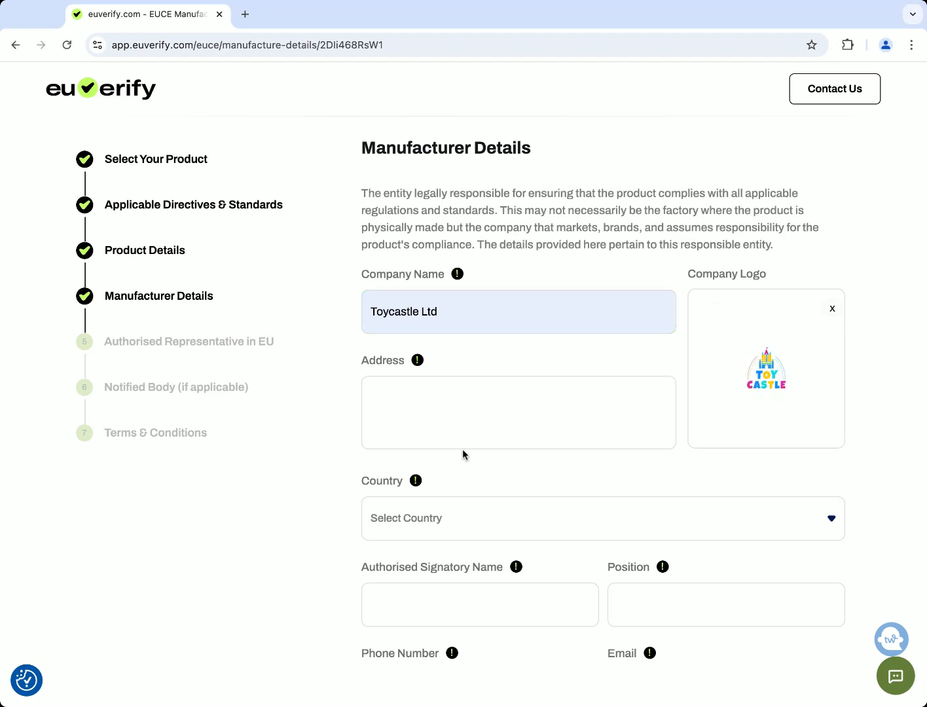
Paste the manufacturer's address and choose United Kingdom as the country
left_click(449, 406)
scroll(438, 409, "down", 2)
left_click(422, 381)
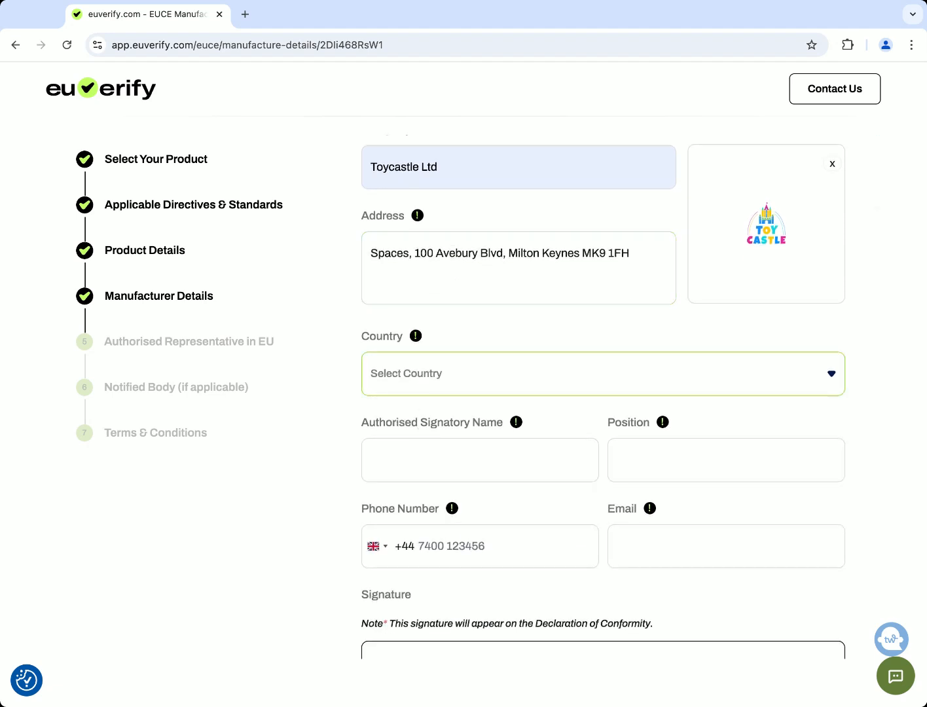
left_click(481, 571)
scroll(481, 570, "down", 2)
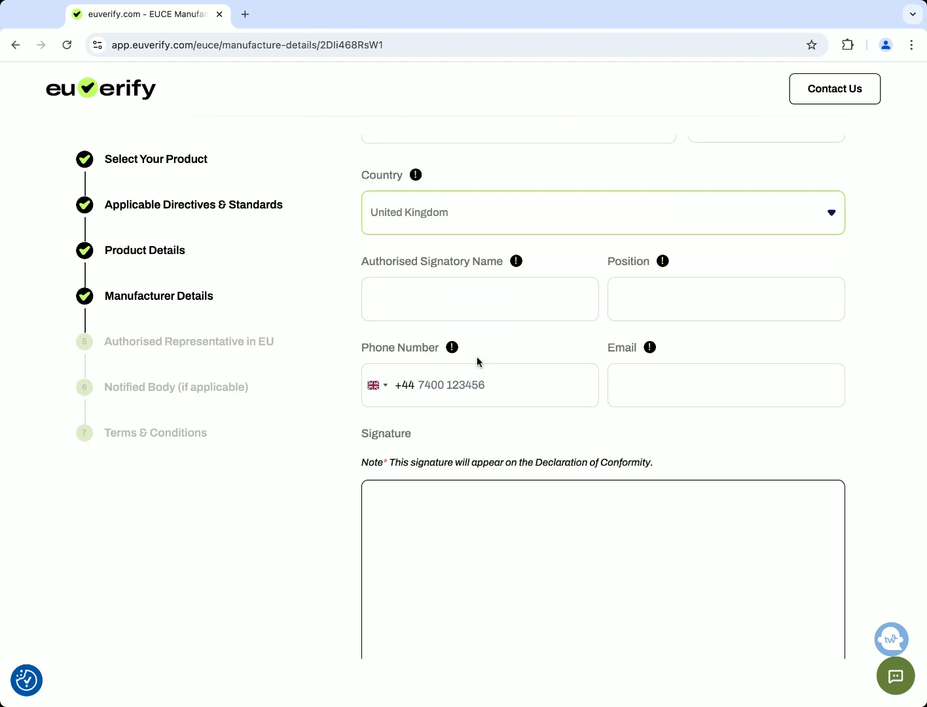
Enter the authorised signatory's name, position Director, and the contact phone number
left_click(418, 299)
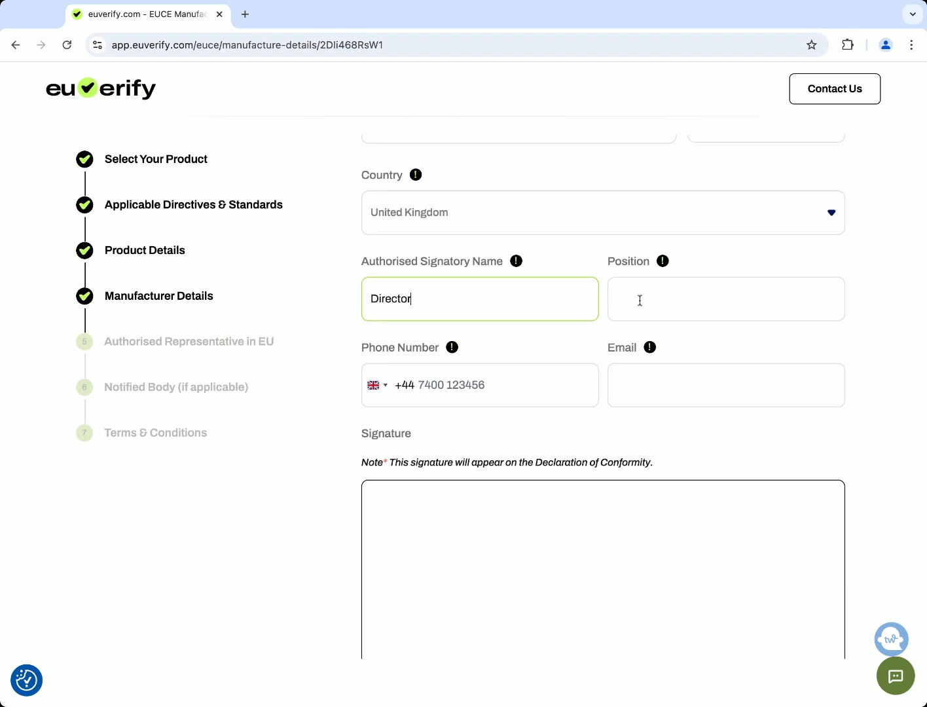
double_click(437, 299)
type("John Doe")
key("Tab")
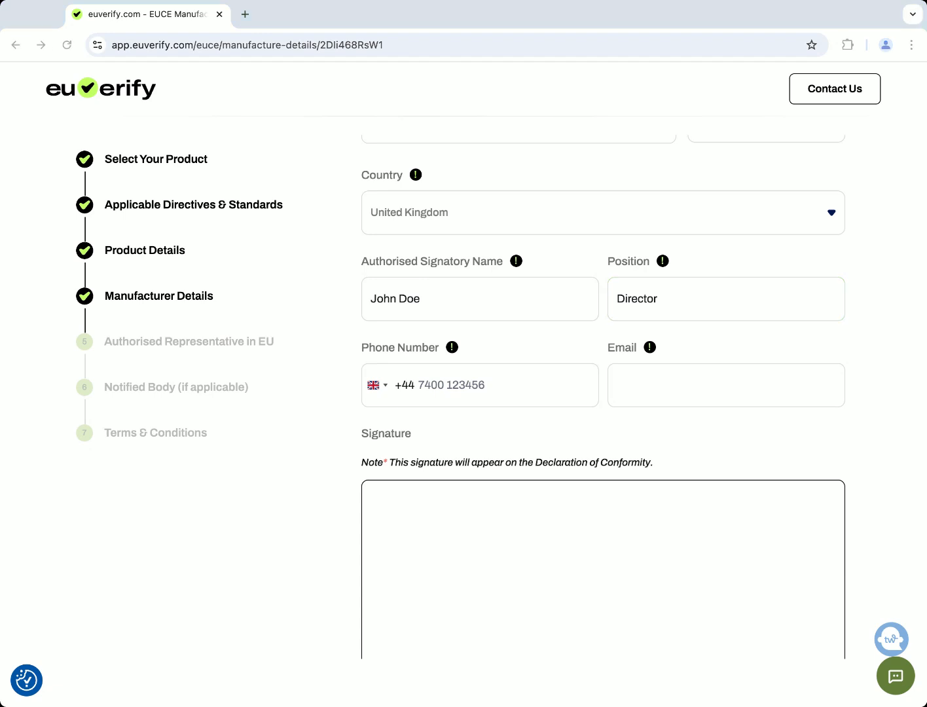
left_click(448, 384)
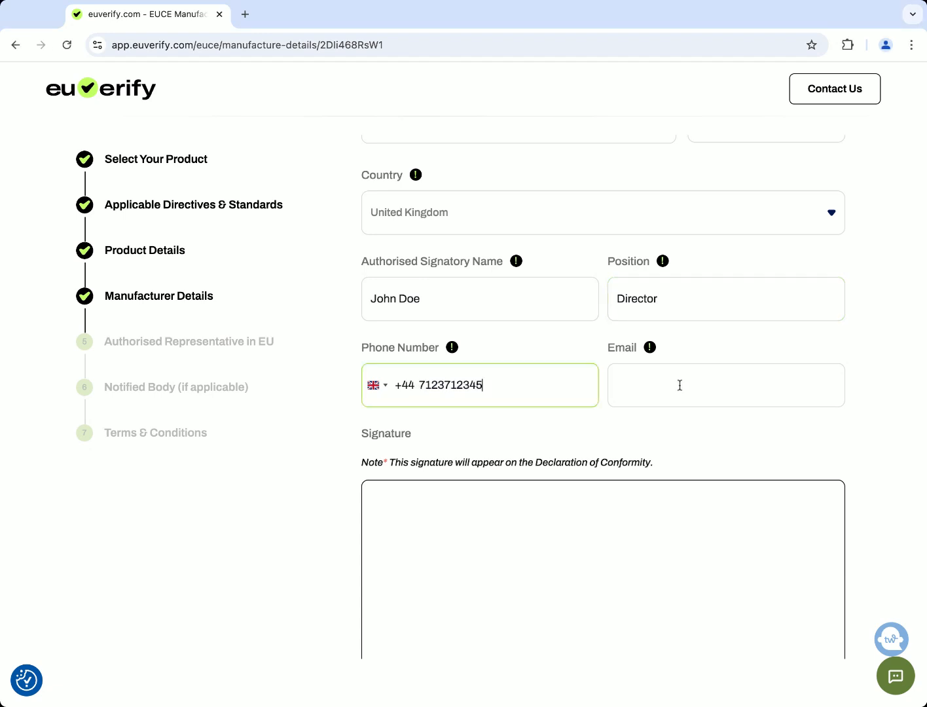
left_click(679, 385)
Enter the contact e-mail, then draw a signature and submit it to the preview
left_click(611, 512)
scroll(562, 527, "down", 3)
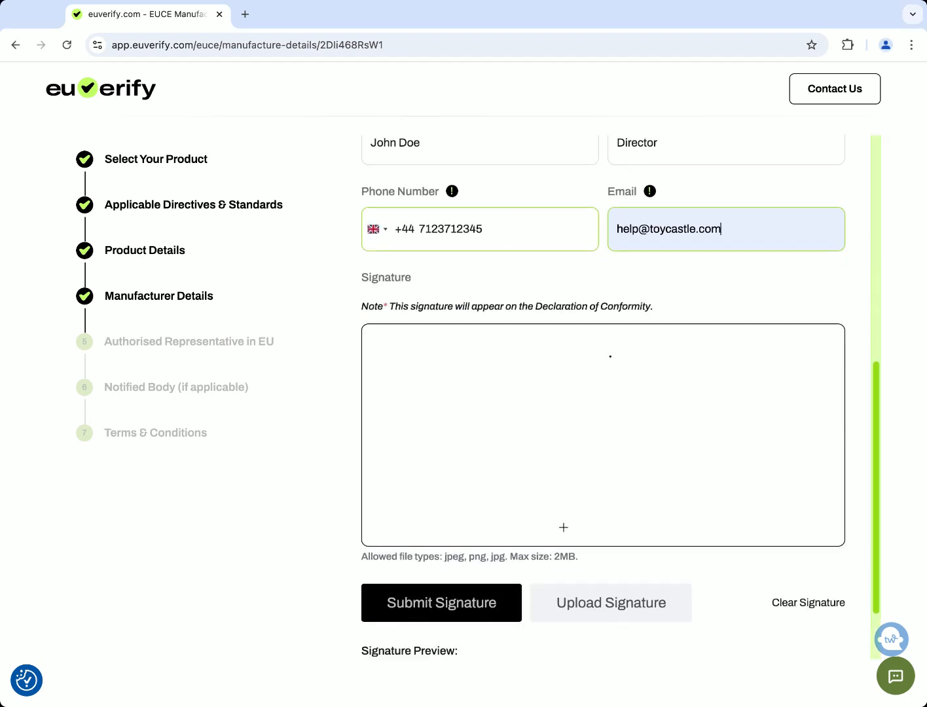
mouse_move(446, 400)
left_mouse_down()
mouse_move(499, 379)
mouse_move(626, 385)
left_mouse_up()
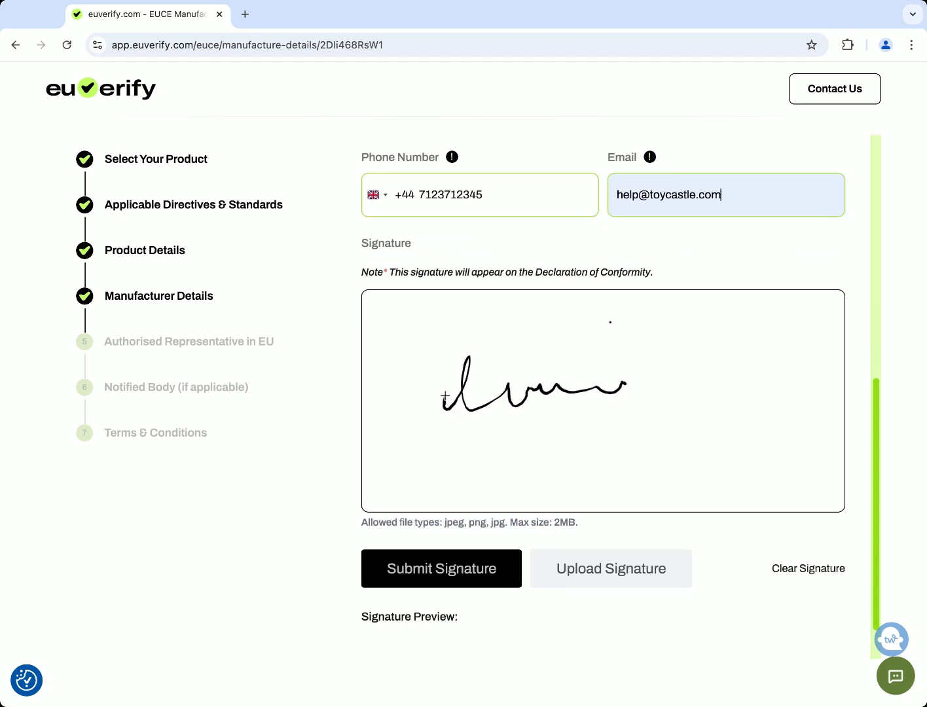
mouse_move(515, 435)
left_mouse_down()
mouse_move(495, 434)
mouse_move(752, 392)
left_mouse_up()
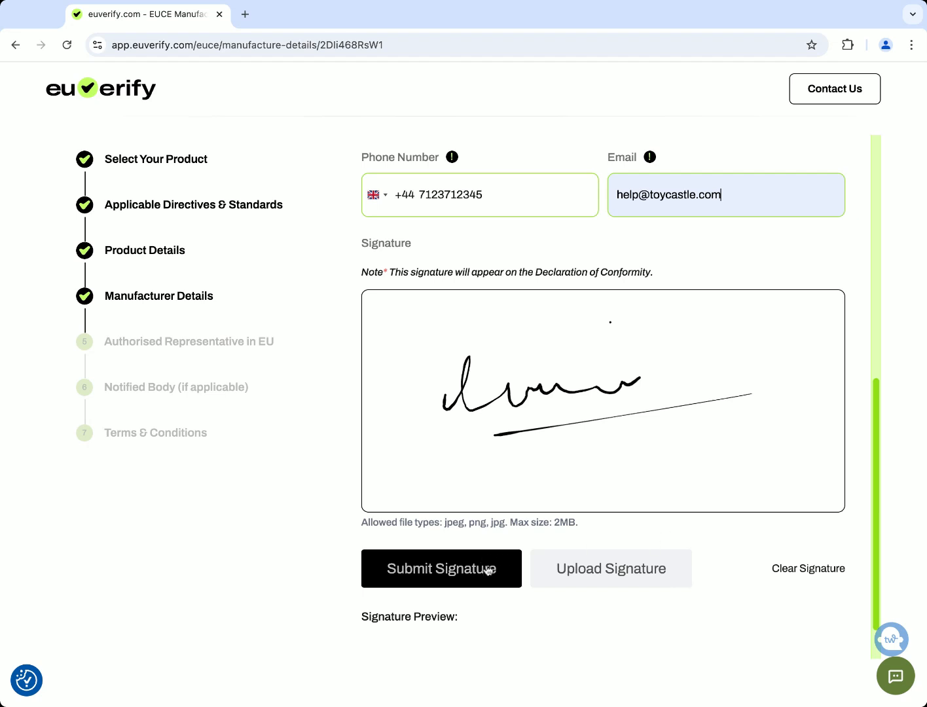
left_click(449, 568)
scroll(534, 523, "down", 4)
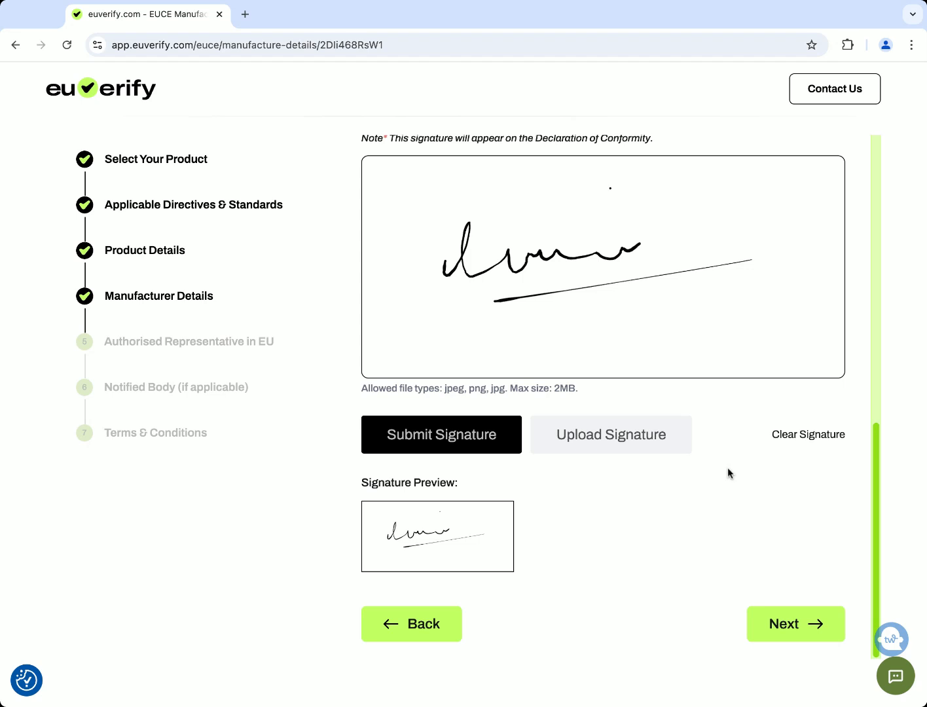
Move on to the Authorised Representative in EU step
left_click(781, 620)
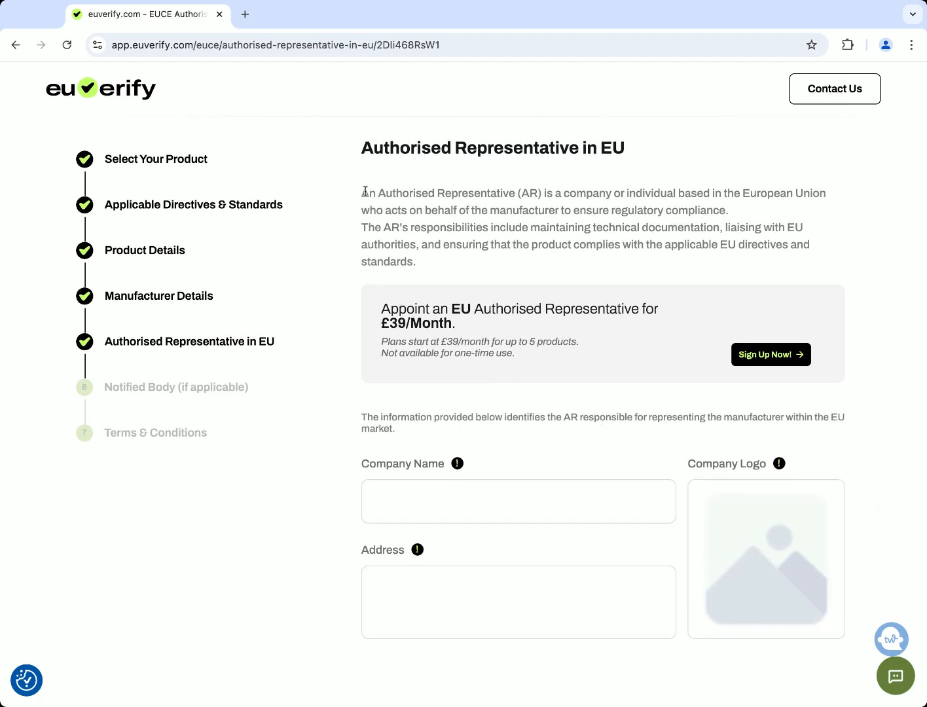
scroll(671, 199, "down", 1)
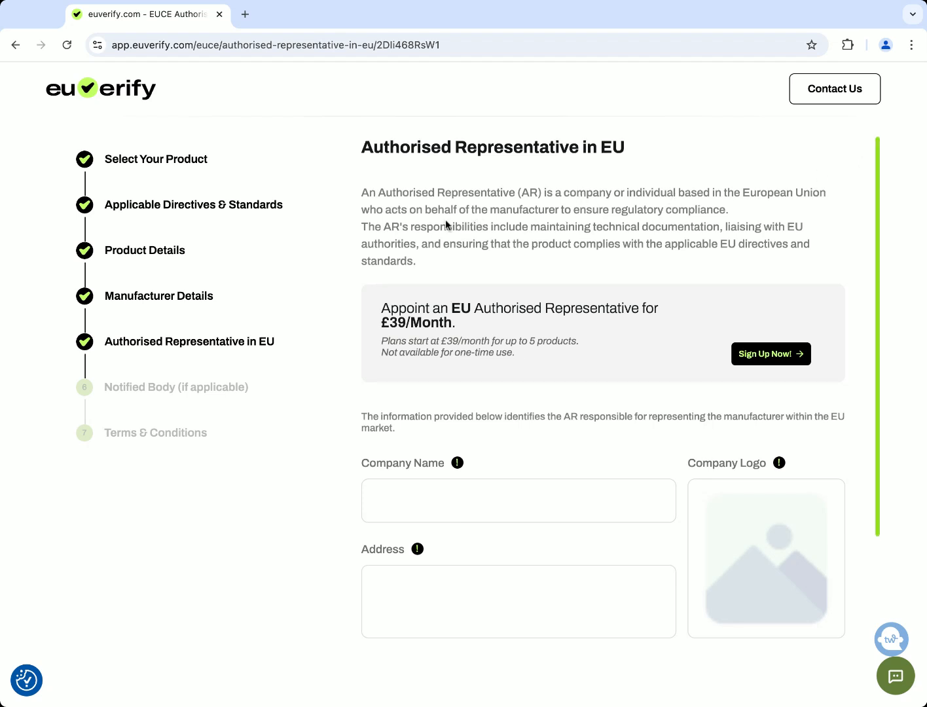
scroll(500, 356, "down", 3)
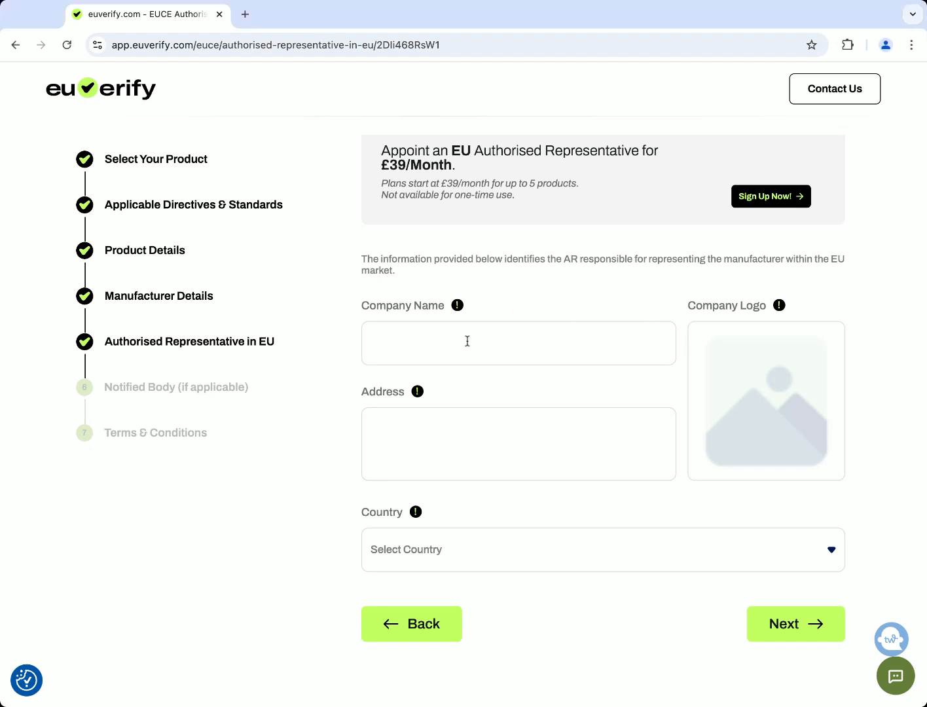
Enter EC REP LTD with its address, logo and Ireland, then continue
left_click(445, 349)
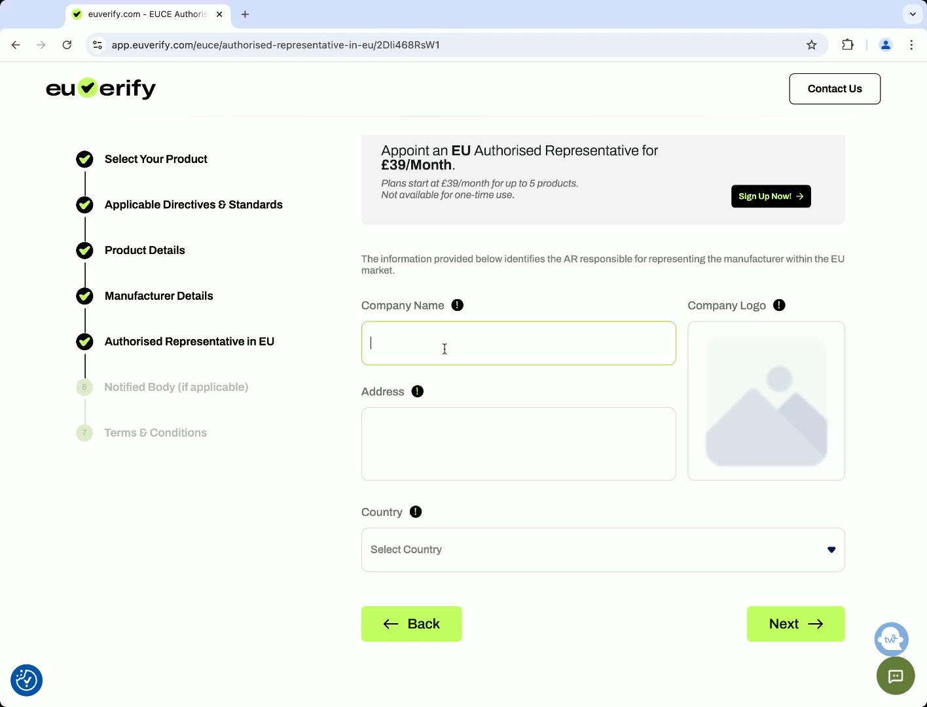
type("EC REP LTD")
left_click(468, 435)
type("Street Name, Dublin, Post Code")
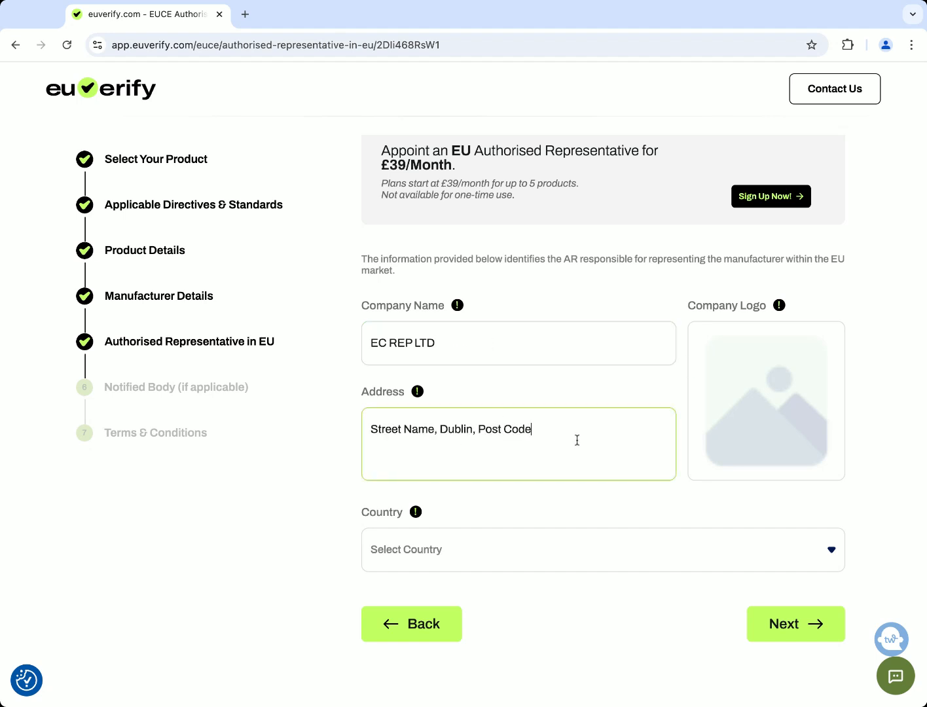
left_click(733, 407)
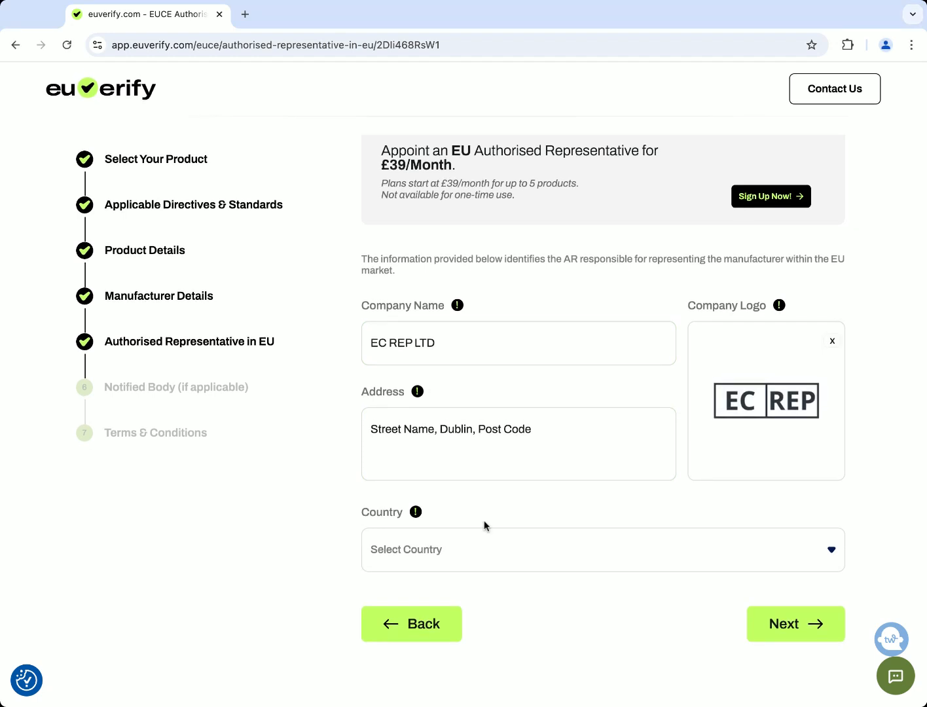
left_click(446, 558)
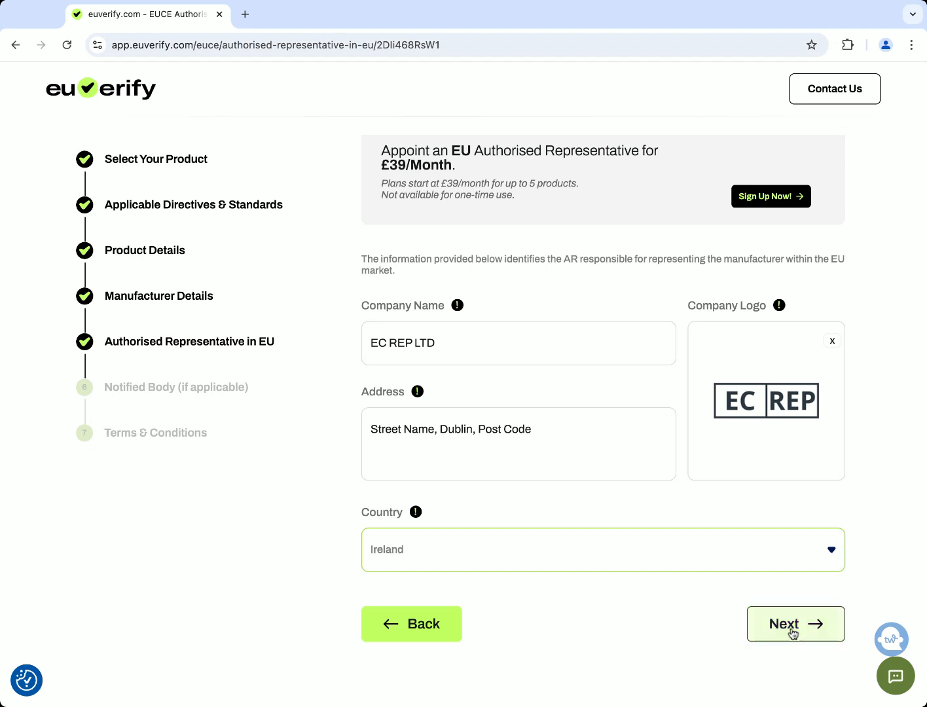
left_click(792, 630)
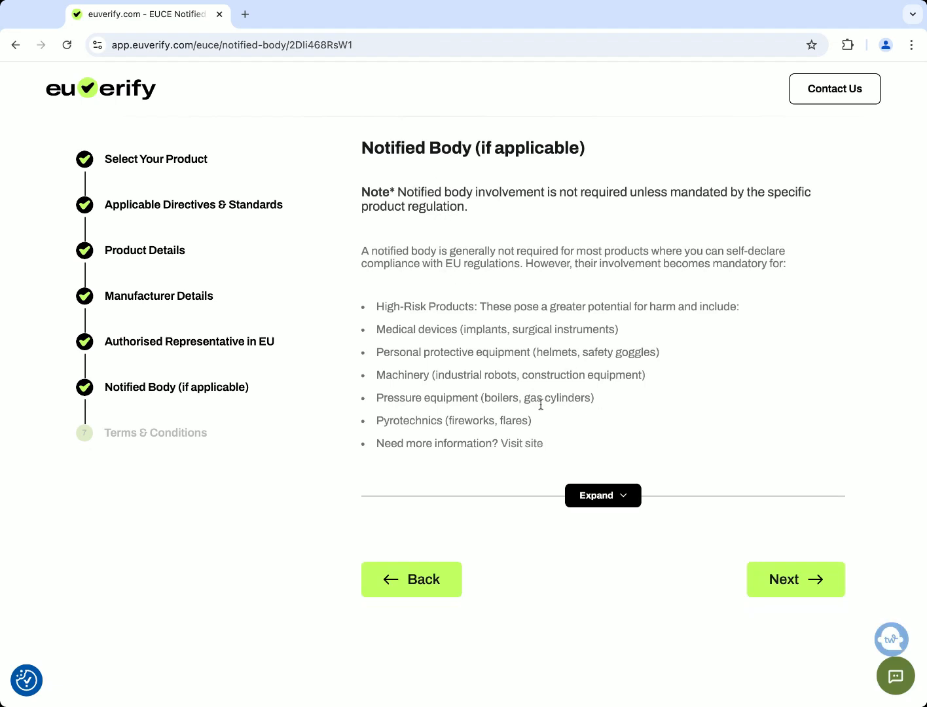
Expand the Notified Body fields, leave them blank, and continue to Terms & Conditions
left_click(606, 495)
scroll(617, 459, "down", 4)
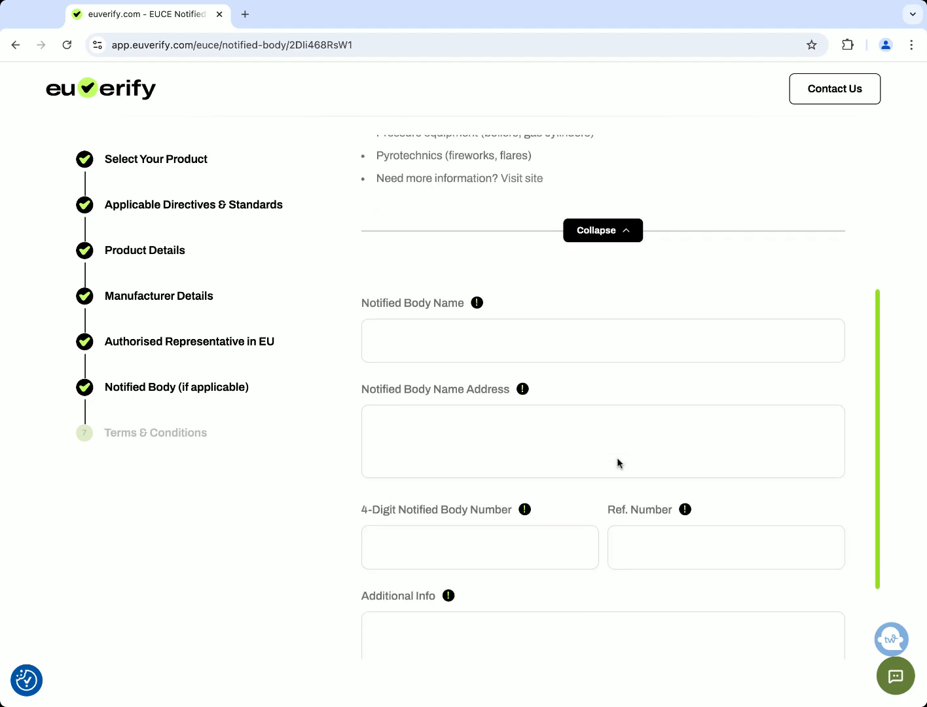
scroll(617, 463, "down", 2)
scroll(603, 392, "up", 4)
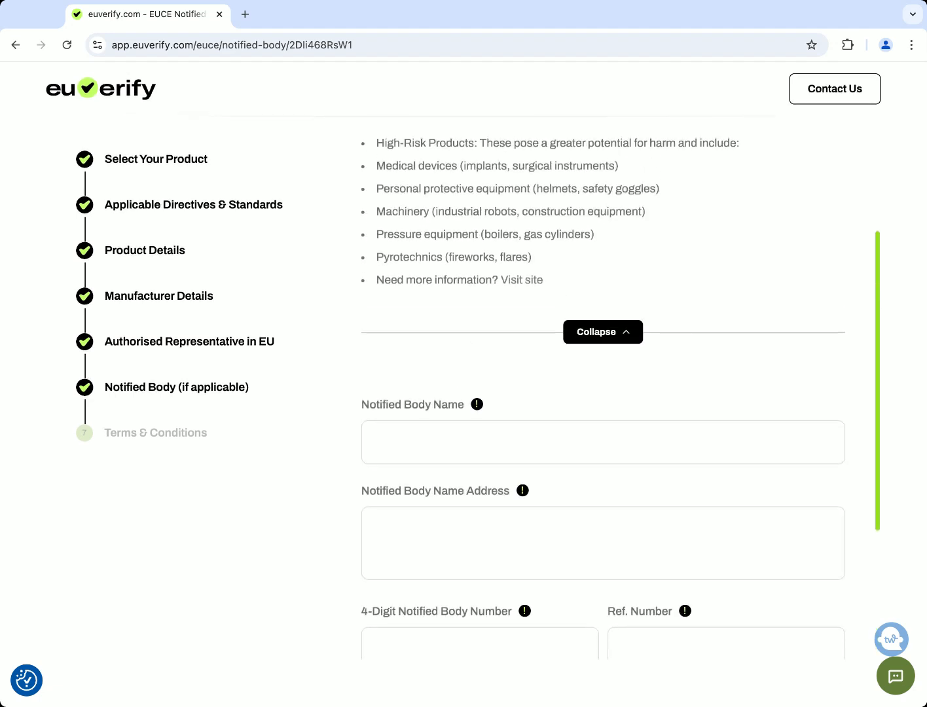
scroll(351, 292, "up", 2)
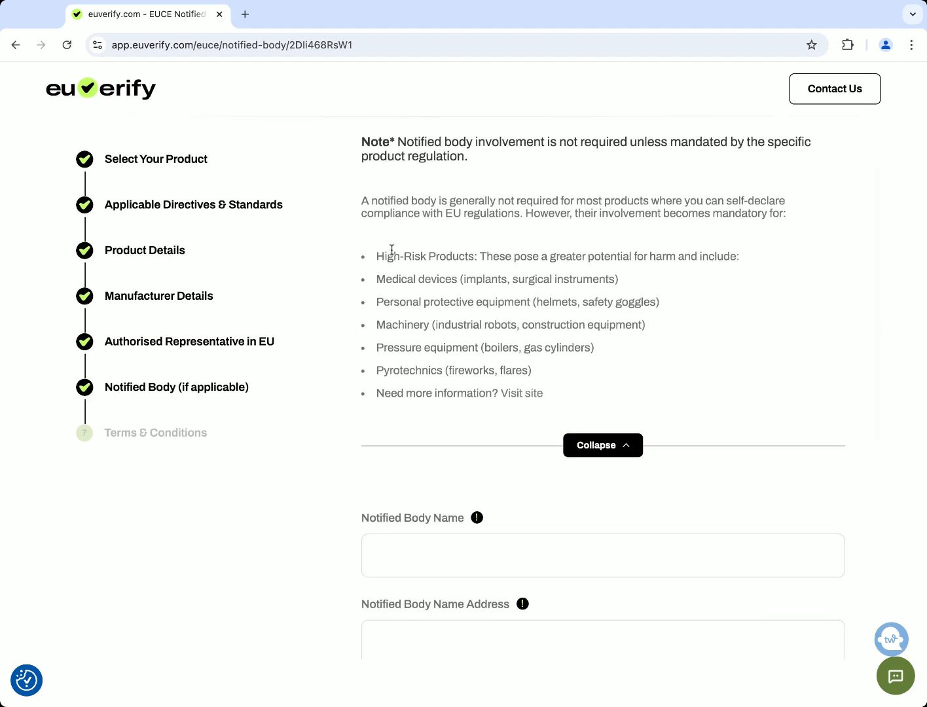
scroll(477, 366, "down", 4)
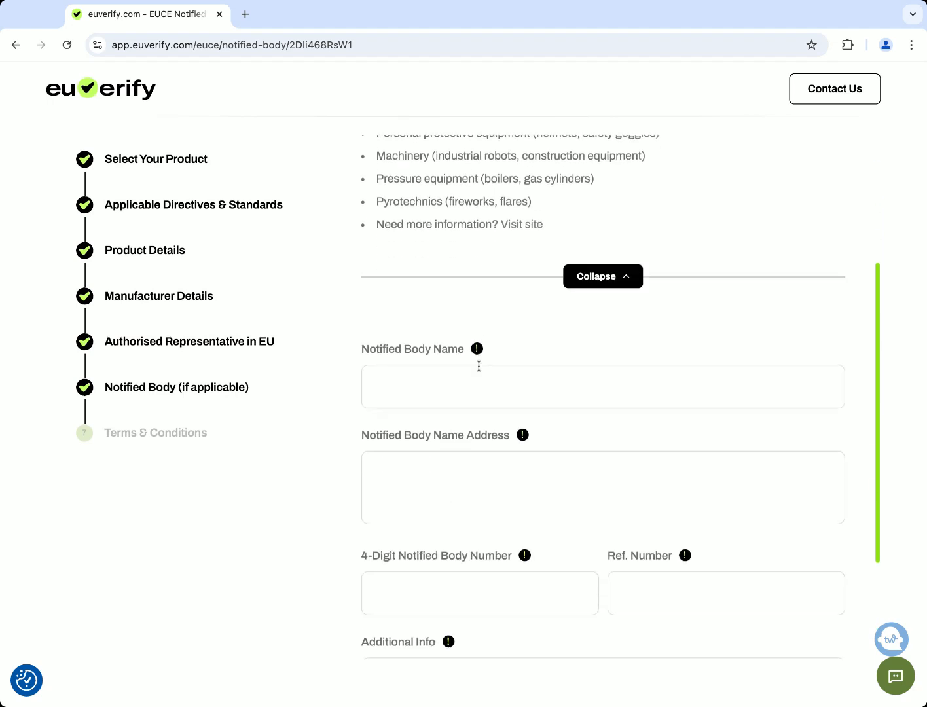
scroll(617, 476, "down", 2)
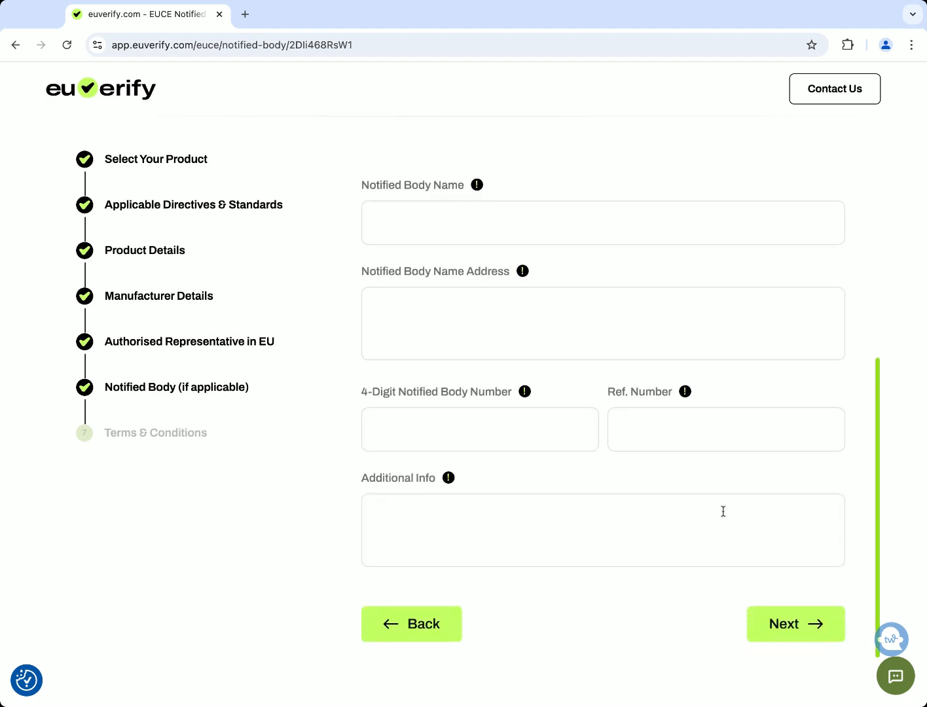
left_click(781, 637)
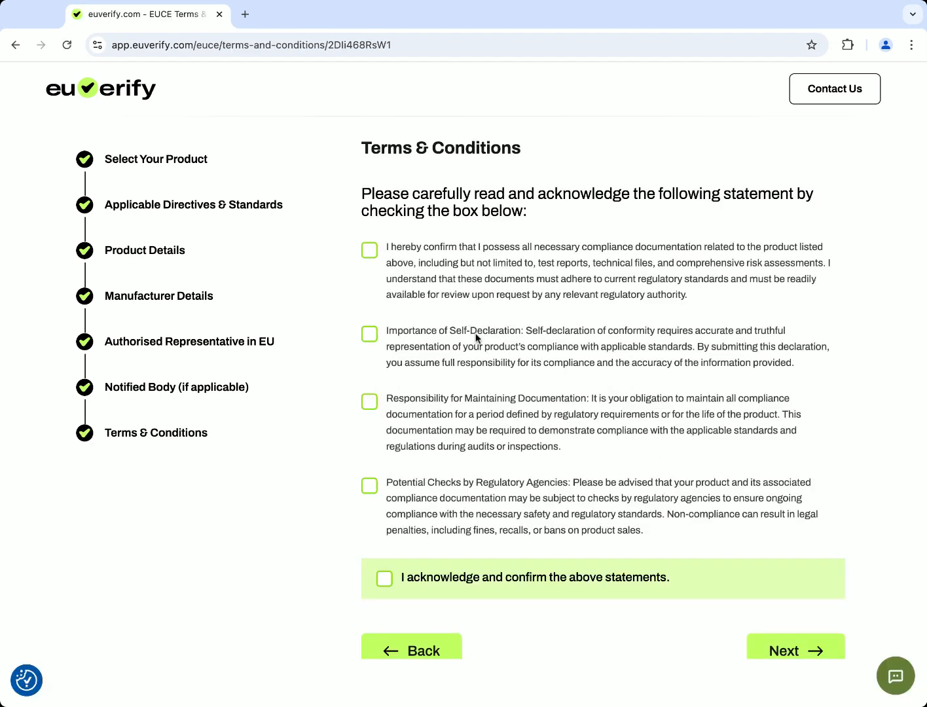
Accept the documentation, self-declaration, record-keeping and regulatory-check statements, then finish the wizard
scroll(464, 367, "down", 1)
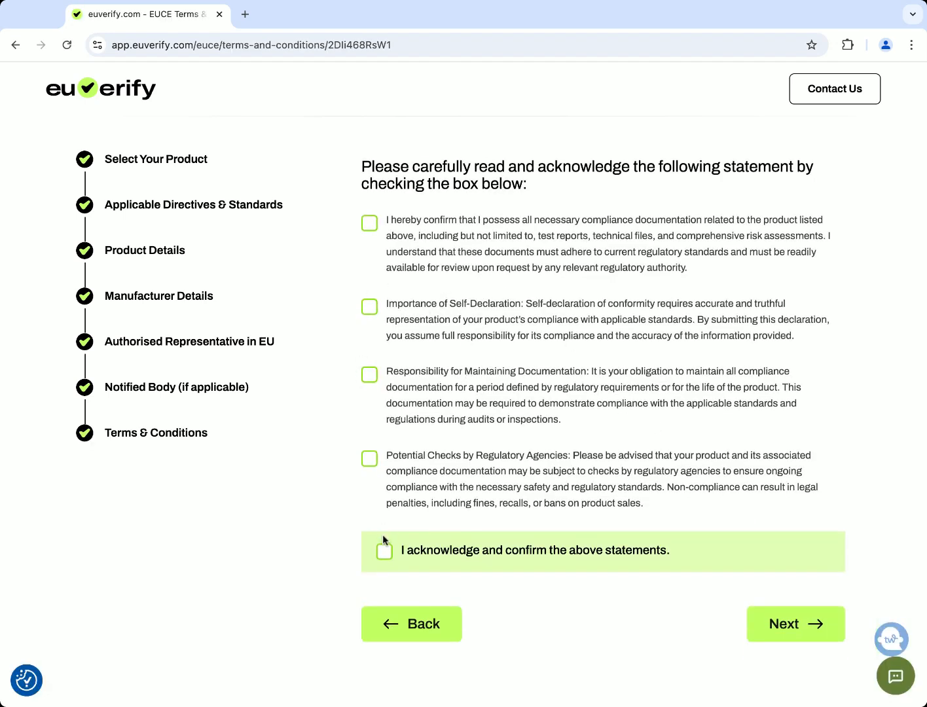
left_click(371, 223)
left_click(371, 308)
left_click(373, 371)
left_click(369, 460)
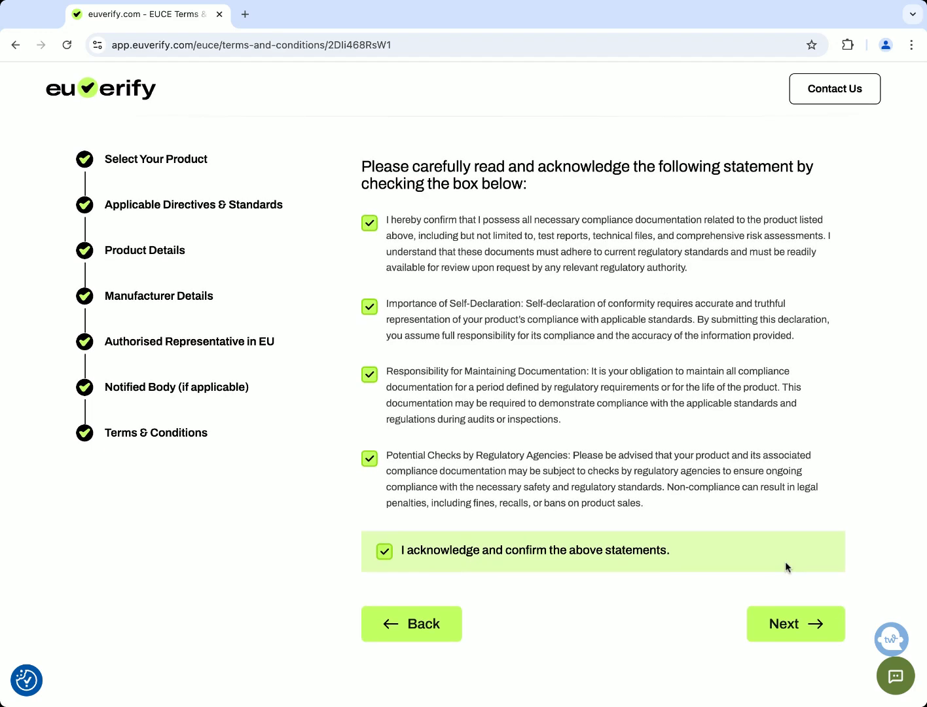
left_click(802, 625)
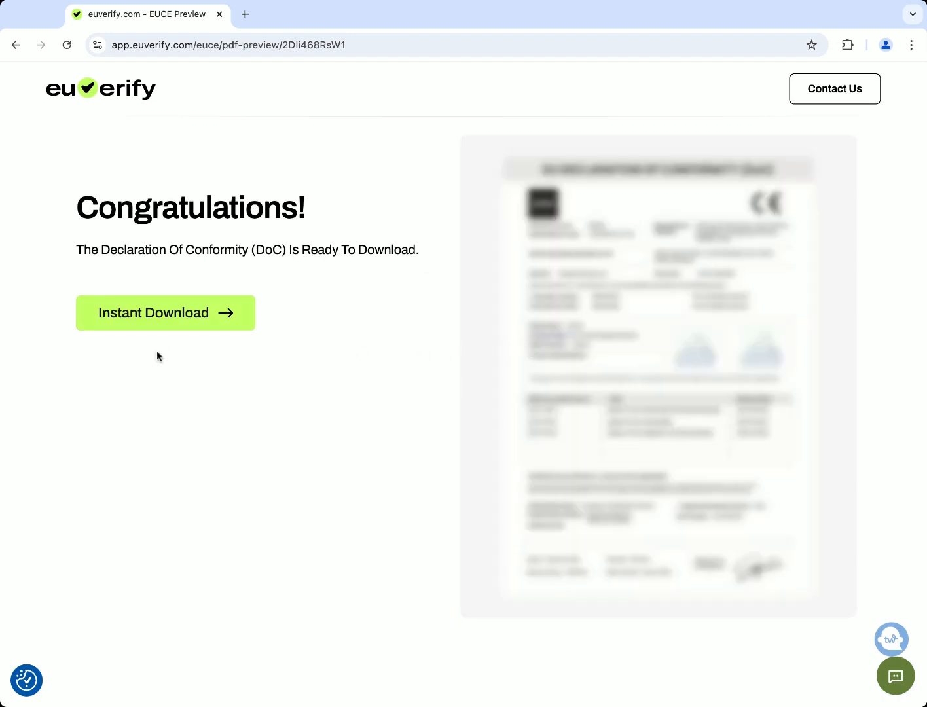
Choose Instant Download, then Download Now under the £40 Pay As You Go plan
left_click(184, 315)
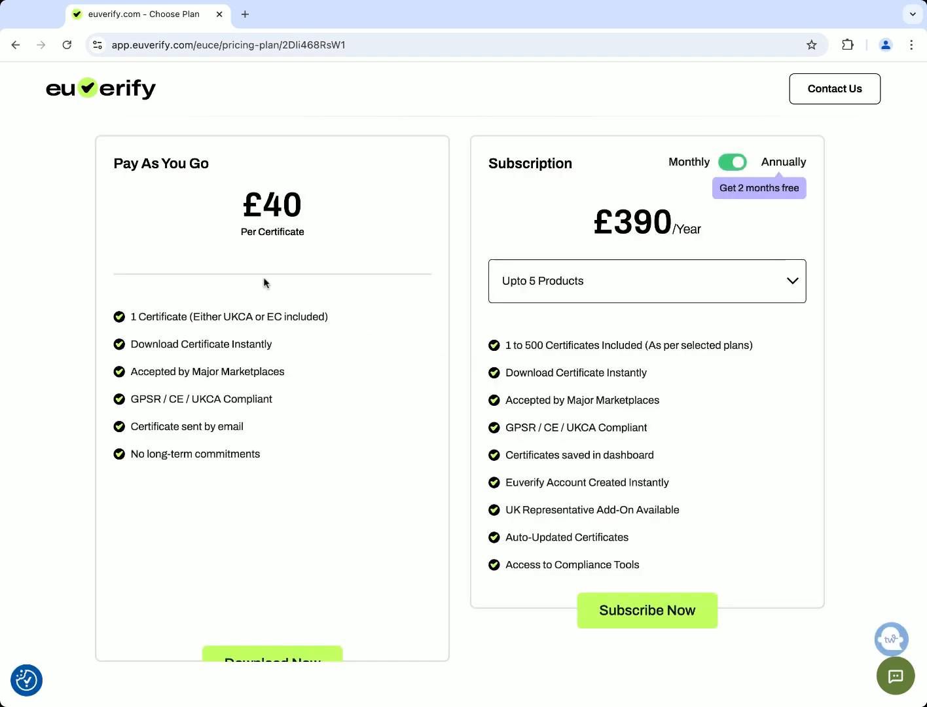
scroll(298, 308, "down", 1)
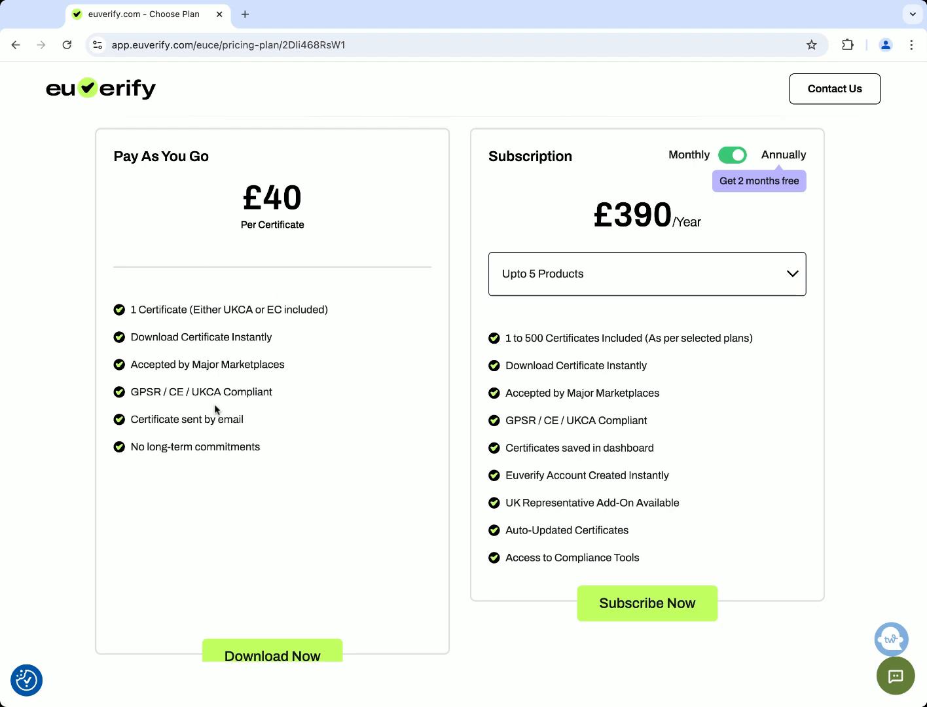
scroll(226, 445, "down", 1)
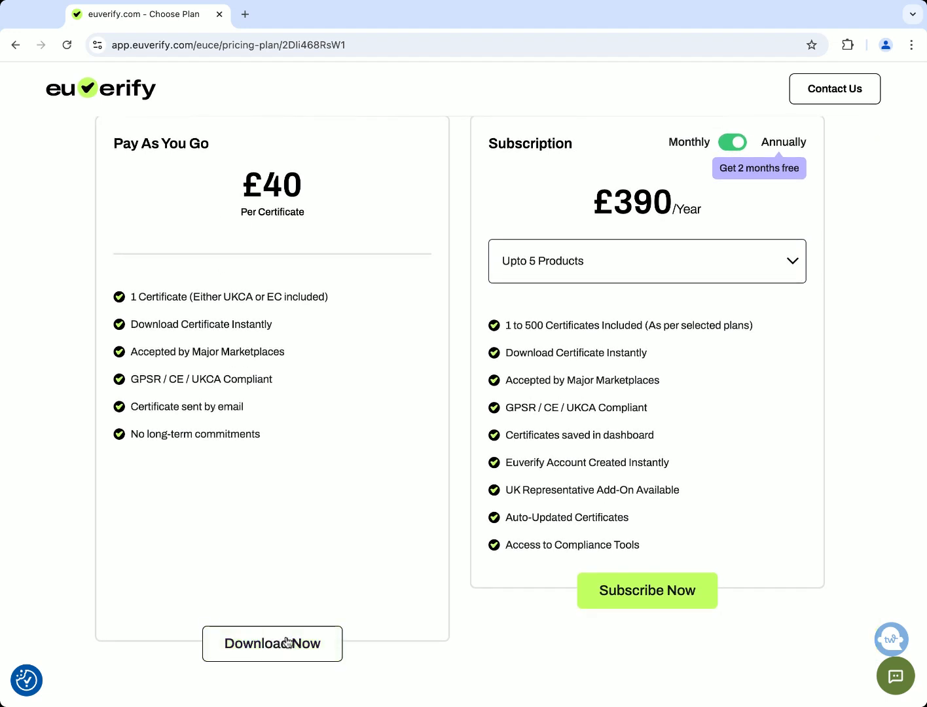
left_click(305, 647)
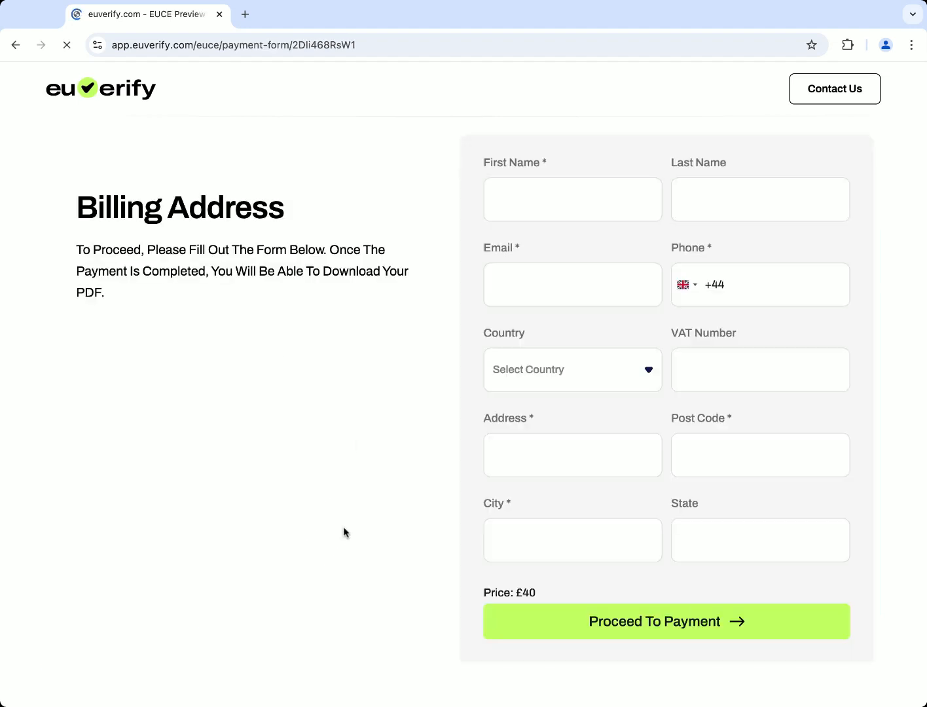
Leave the billing form empty and go back to the Choose Plan page
scroll(678, 529, "down", 2)
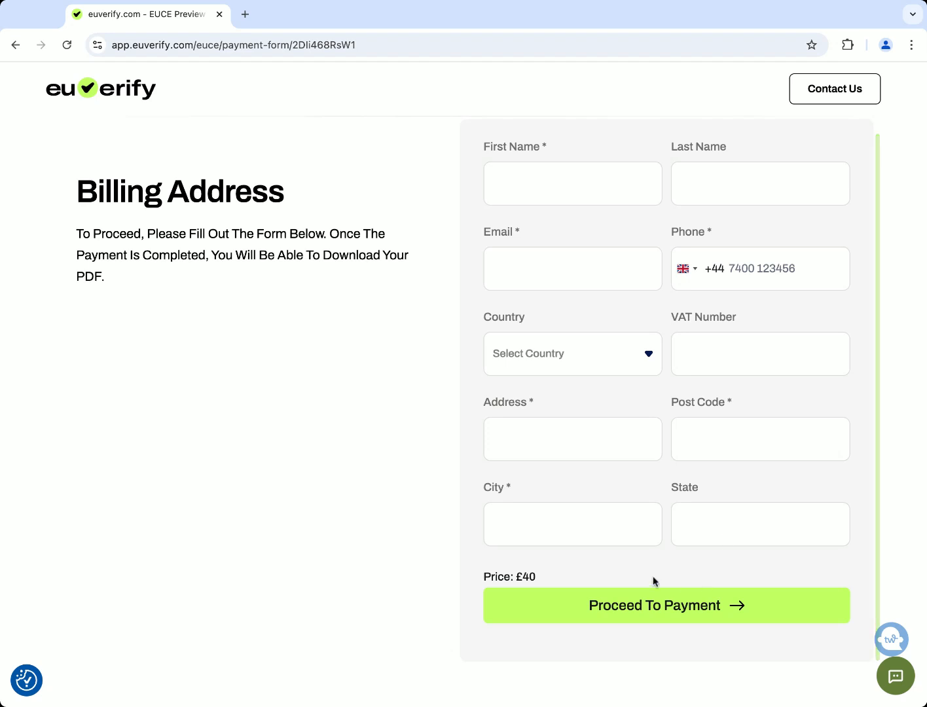
scroll(666, 534, "up", 2)
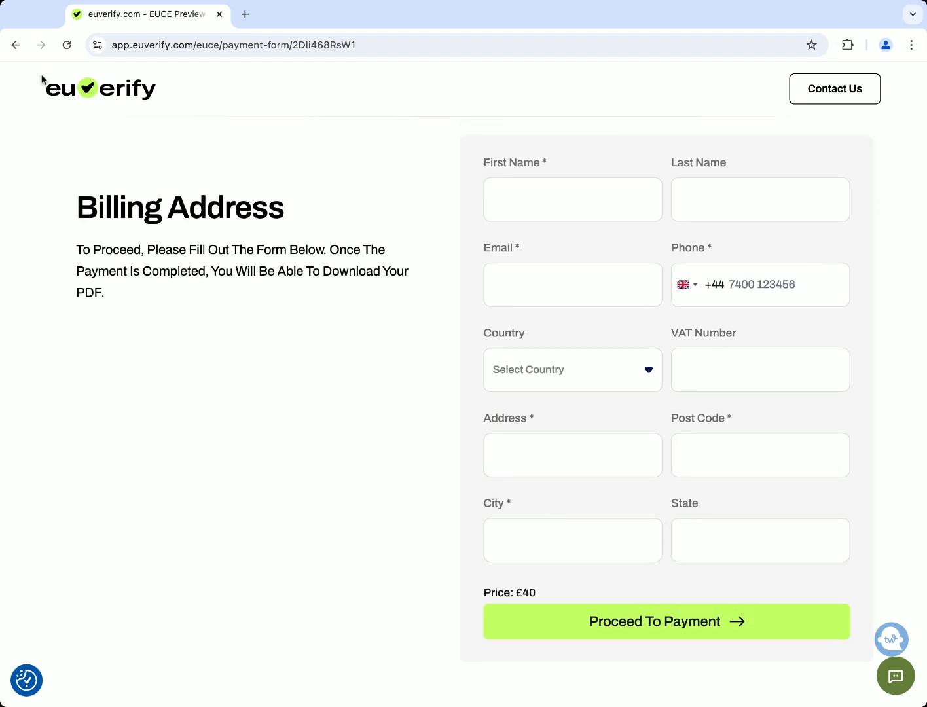
left_click(16, 46)
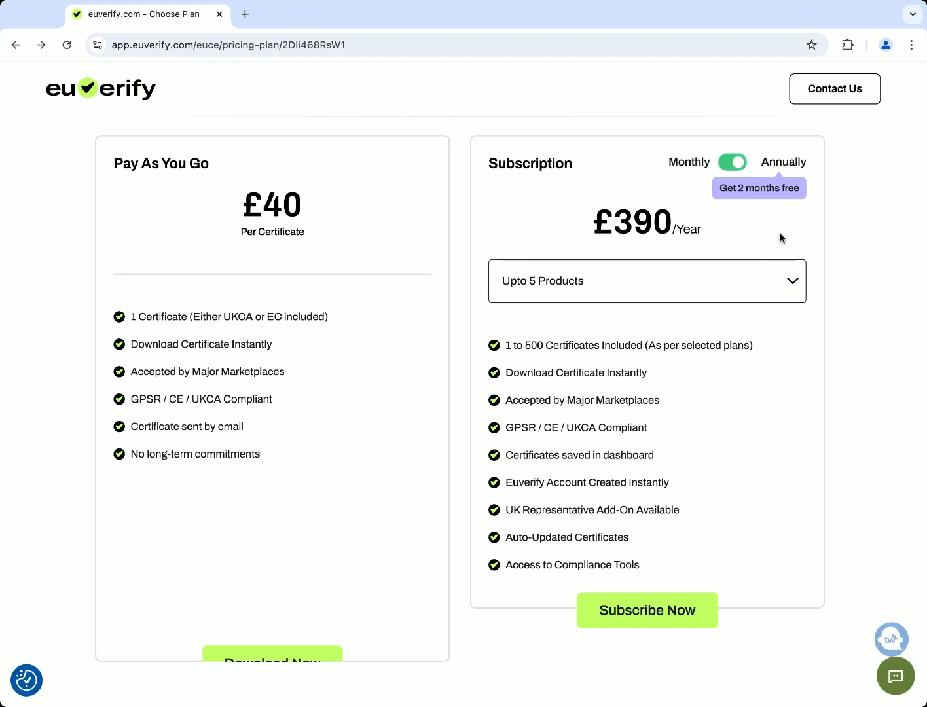
Switch billing to monthly and try the 20 and 100 product tiers, returning to Upto 5
left_click(736, 163)
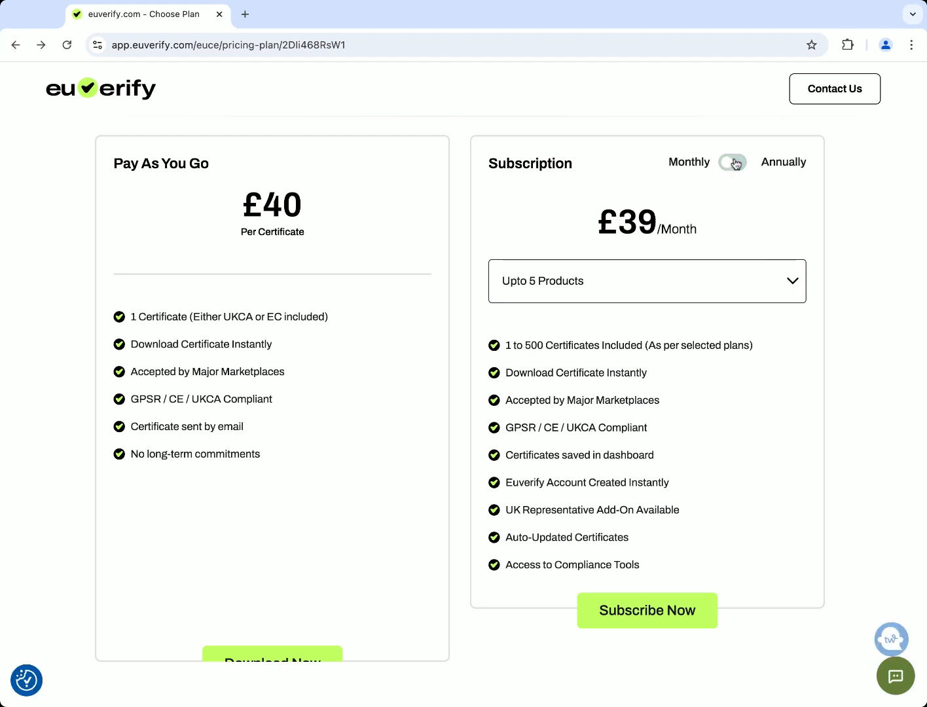
left_click(701, 284)
left_click(682, 300)
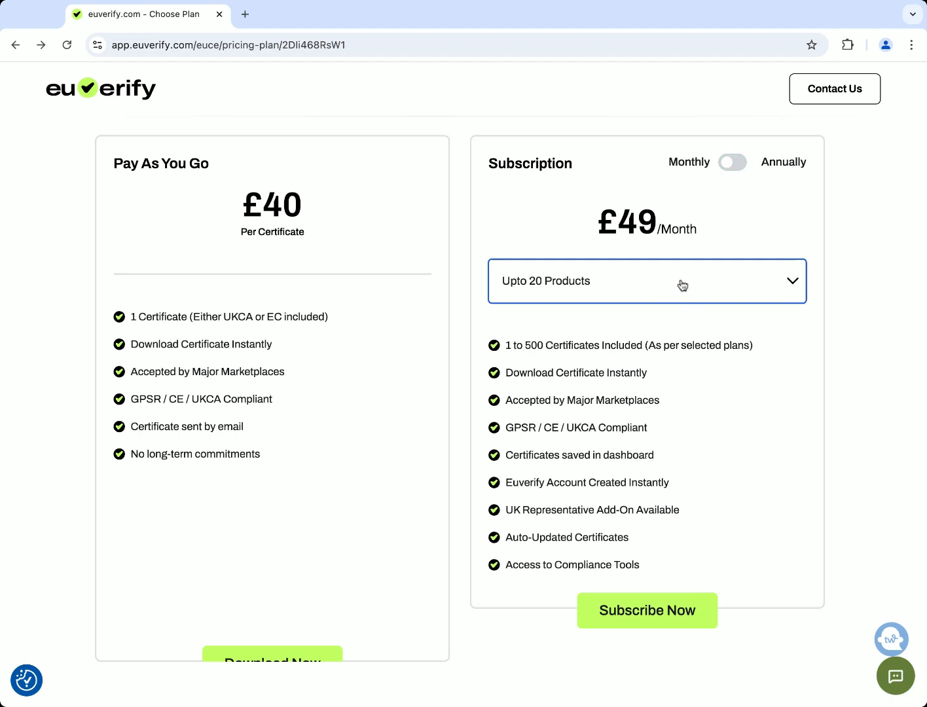
left_click(682, 285)
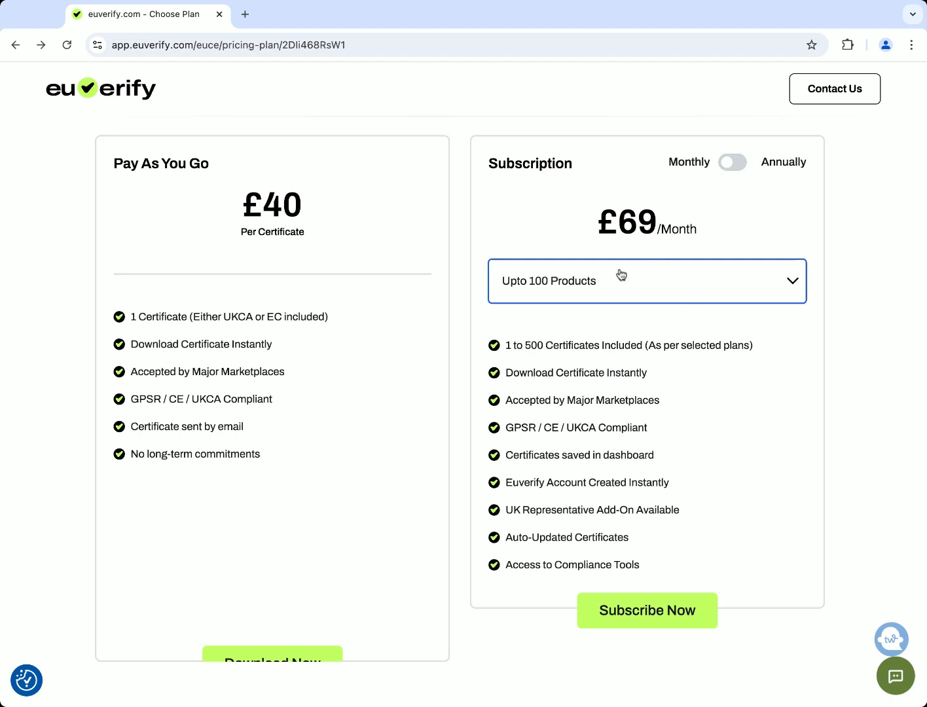
left_click(658, 255)
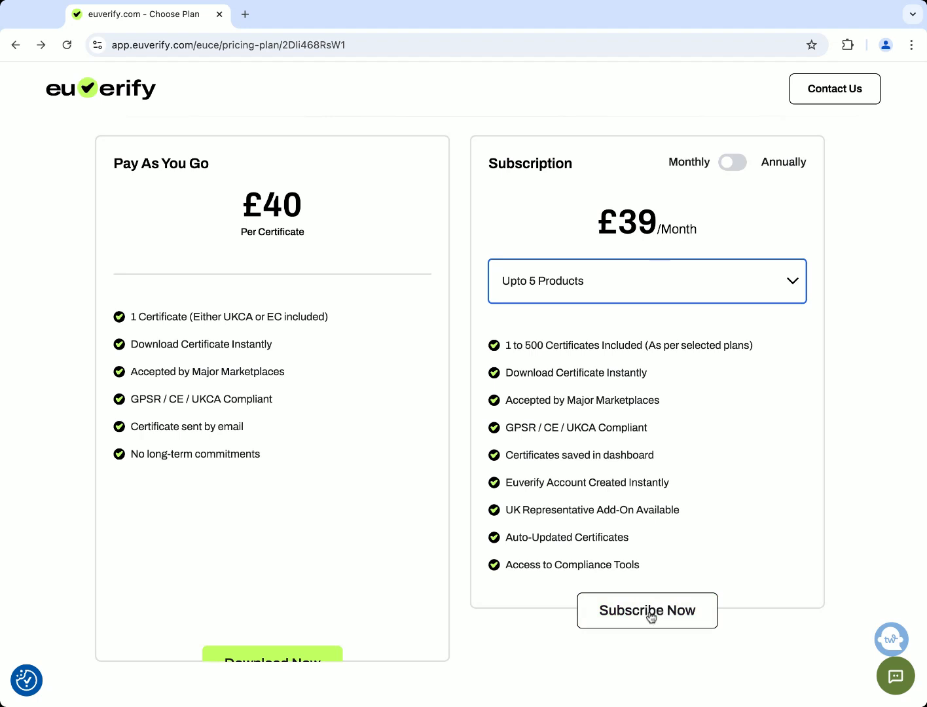
scroll(492, 578, "down", 1)
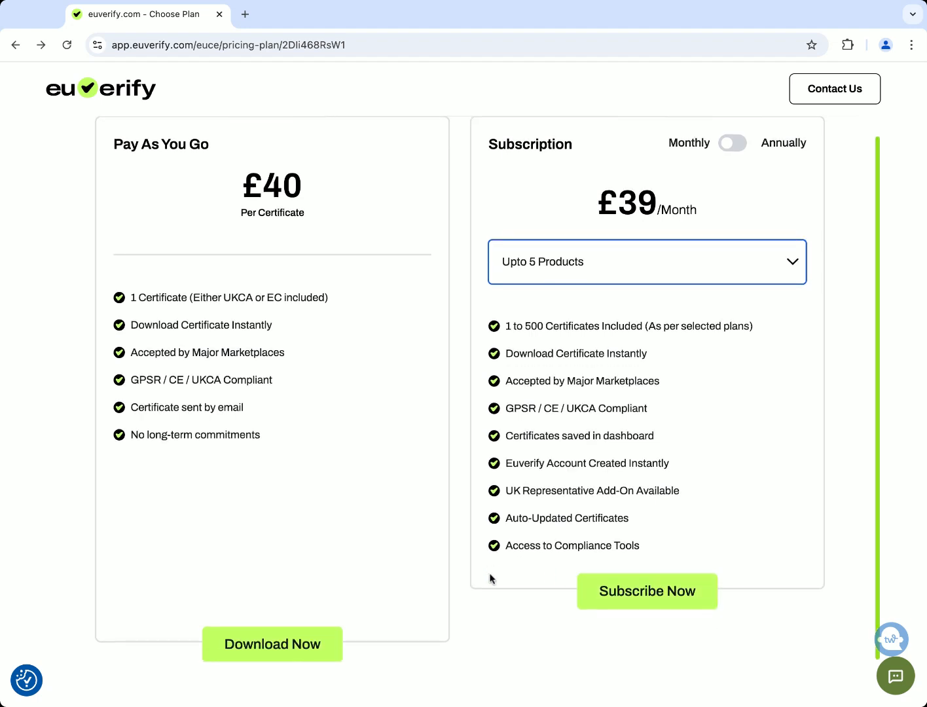
Settle on monthly billing with the Upto 20 Products tier at £49/Month
left_click(733, 144)
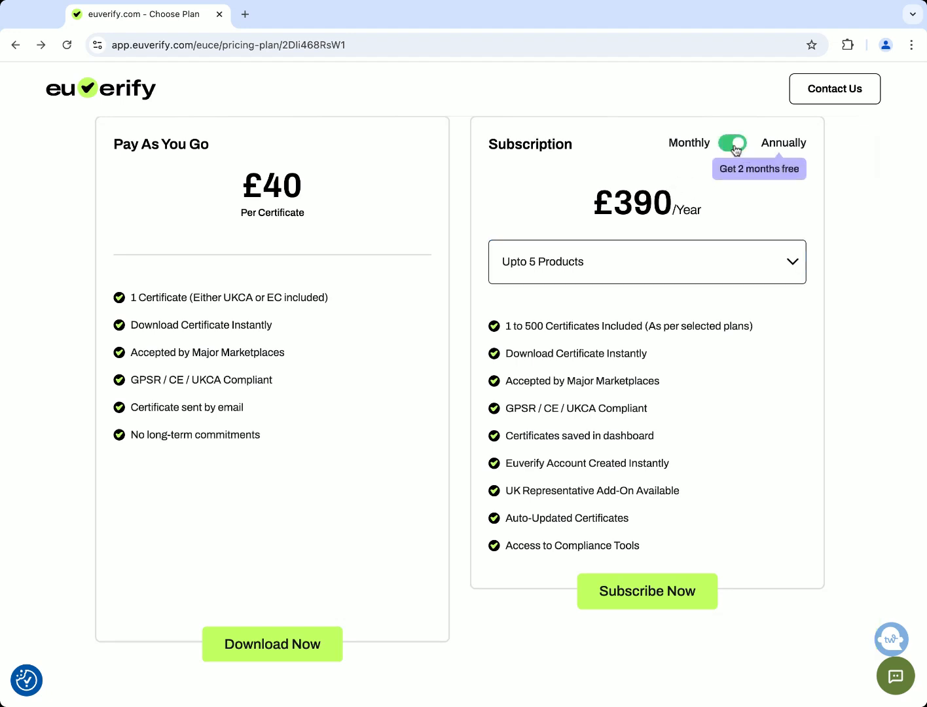
left_click(736, 148)
left_click(736, 147)
left_click(735, 148)
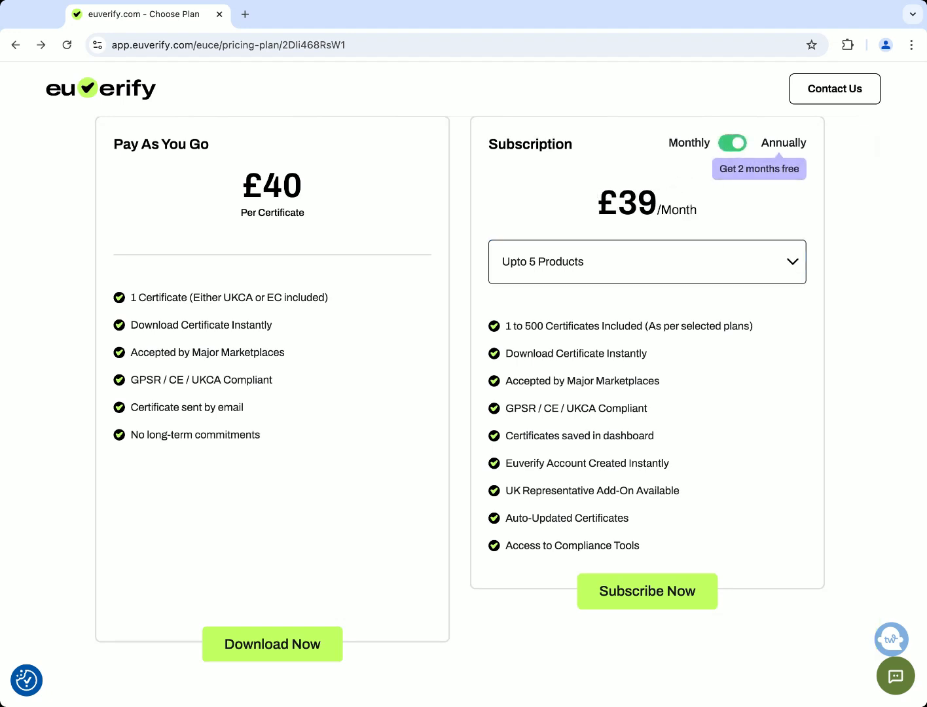
left_click(638, 283)
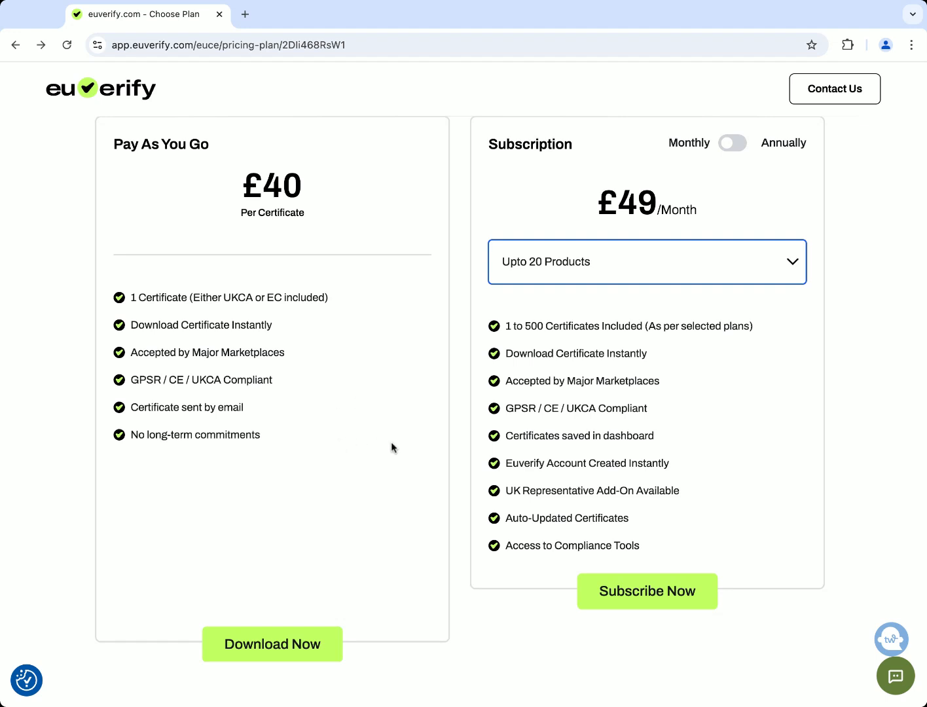
scroll(391, 441, "down", 1)
scroll(391, 441, "up", 1)
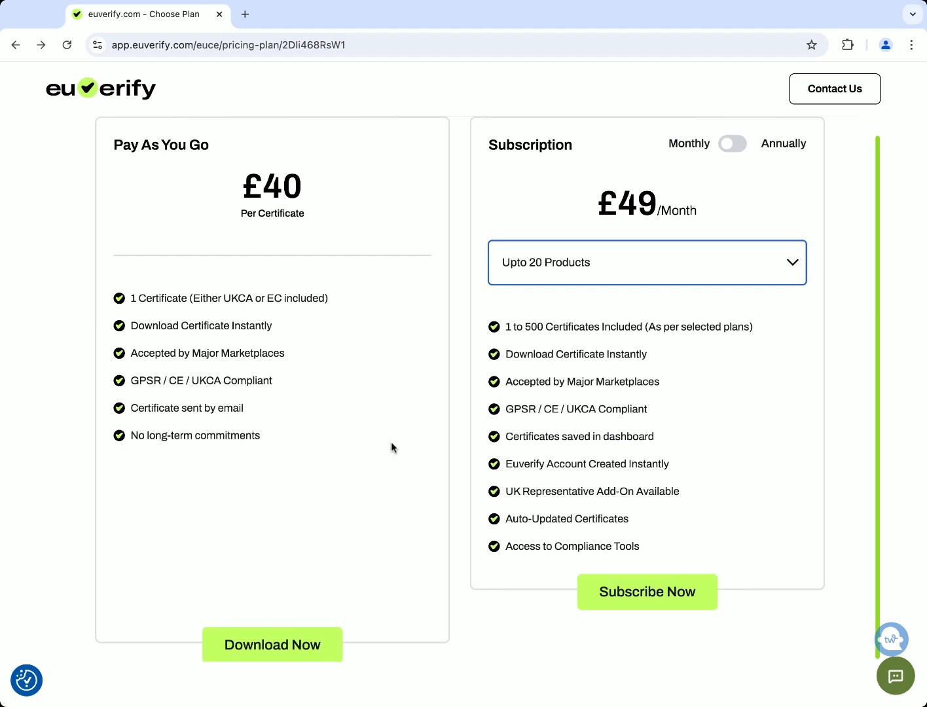
scroll(391, 442, "down", 1)
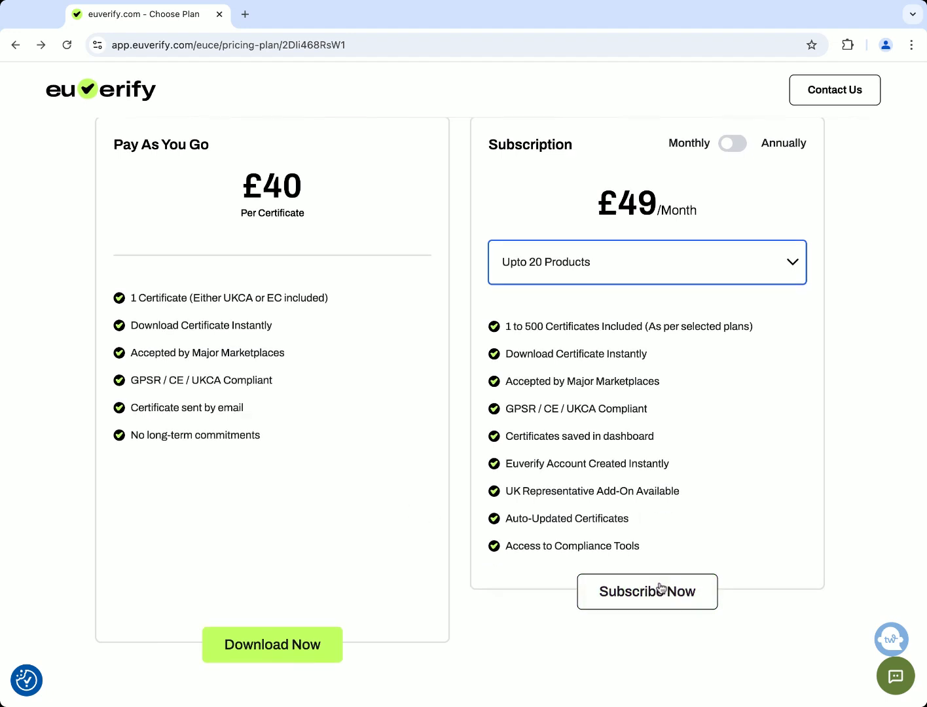
scroll(661, 587, "up", 1)
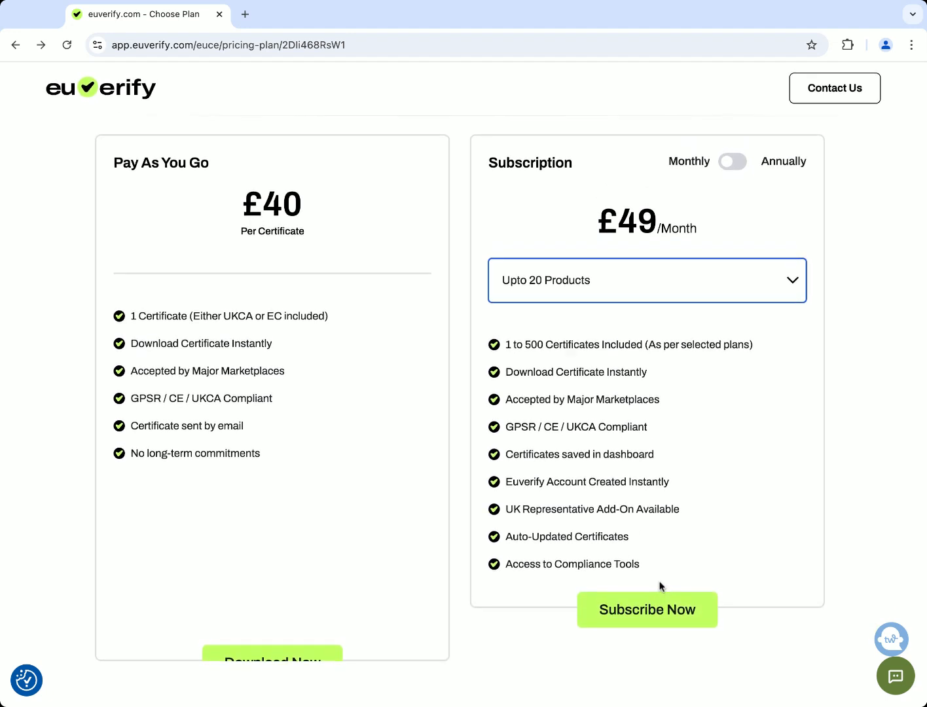